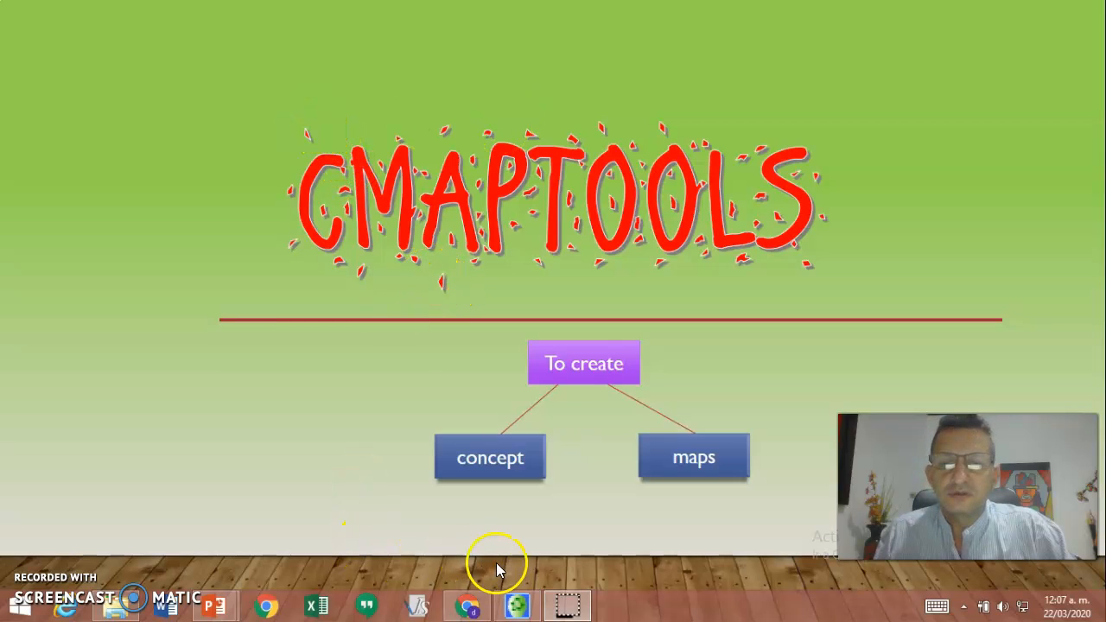
- Switch to Chrome and view the CmapTools download page at cmaptools.uptodown.com/windows/descargar
left_click(469, 607)
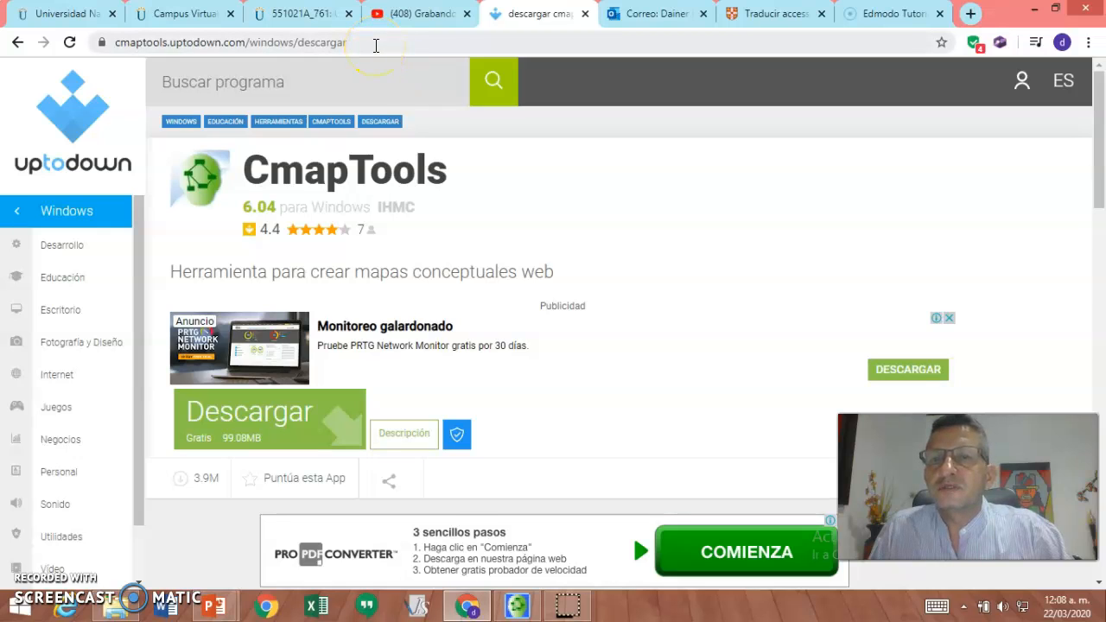
left_click(376, 46)
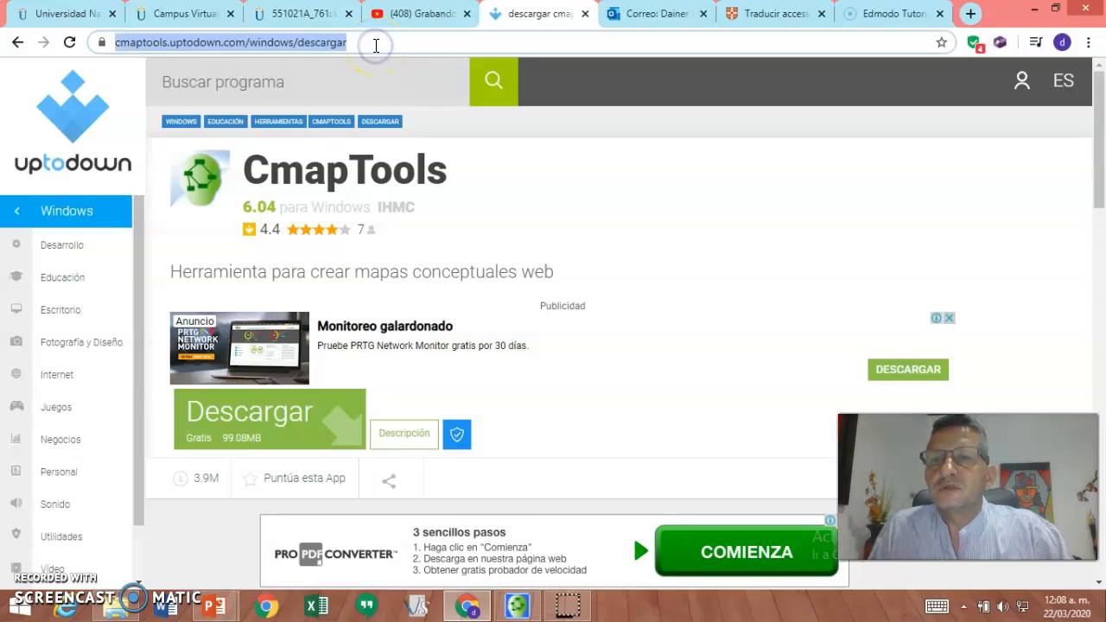
left_click(655, 338)
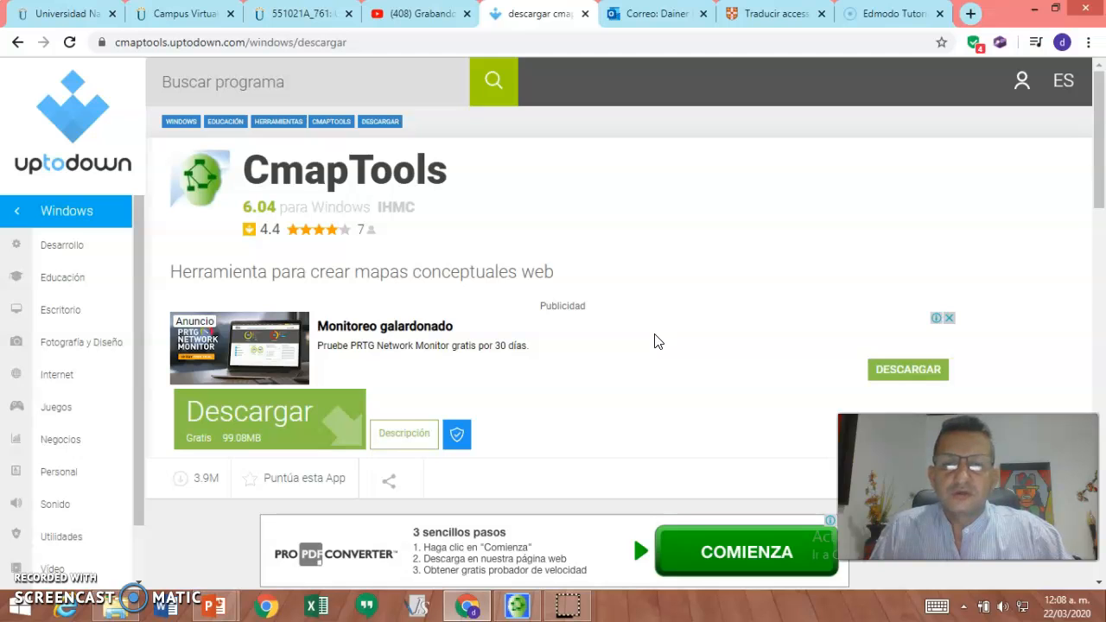
- Switch to CmapTools, create a new blank Cmap and maximize its window
left_click(517, 605)
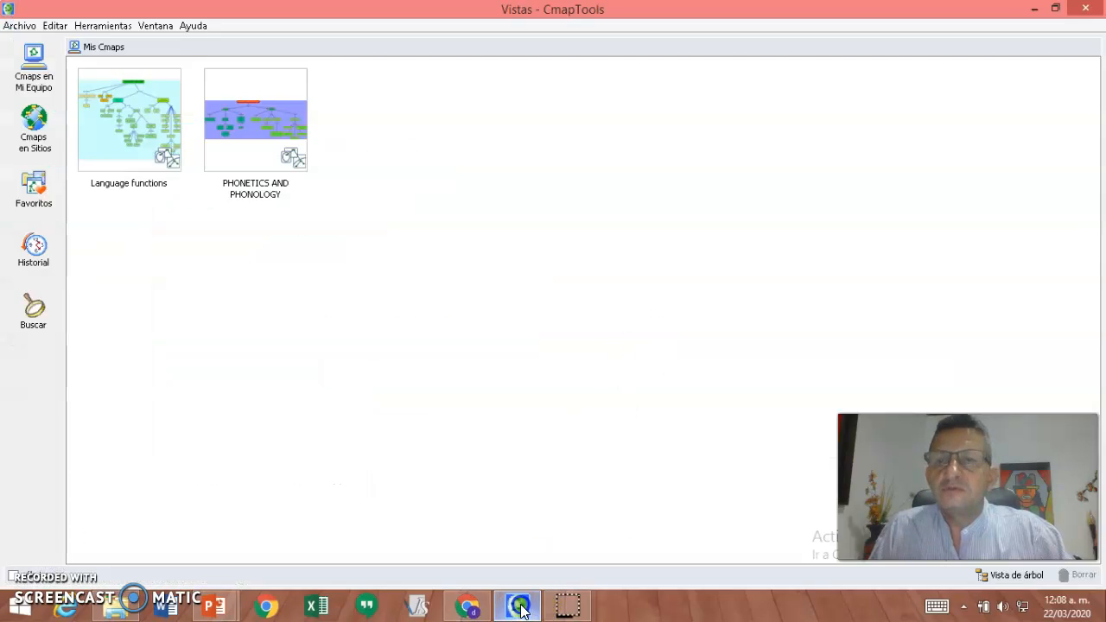
left_click(19, 25)
left_click(39, 42)
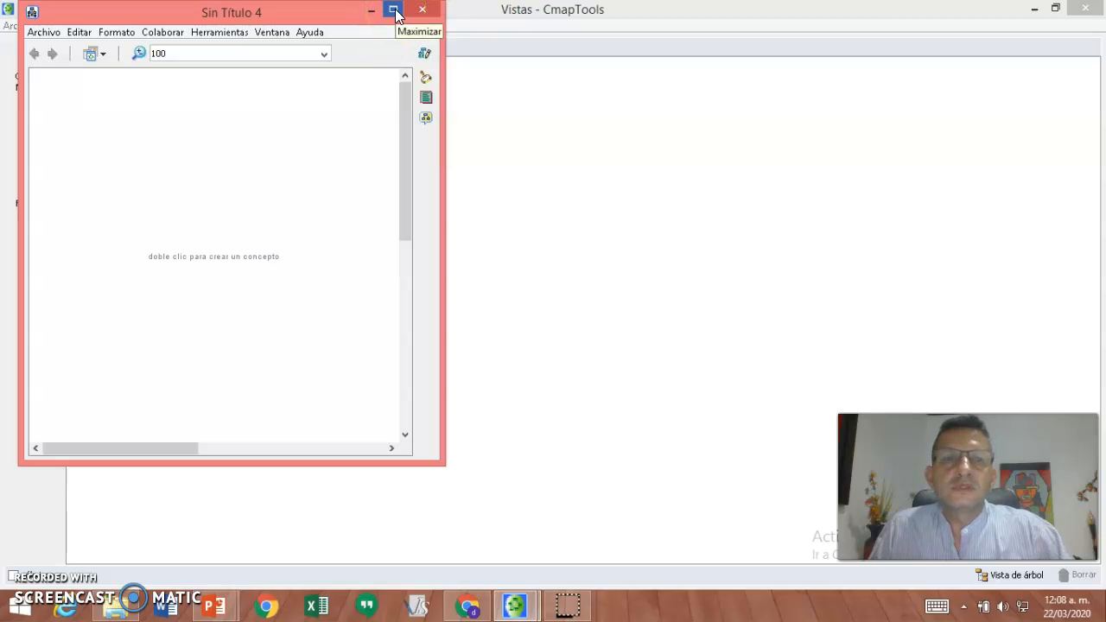
left_click(394, 10)
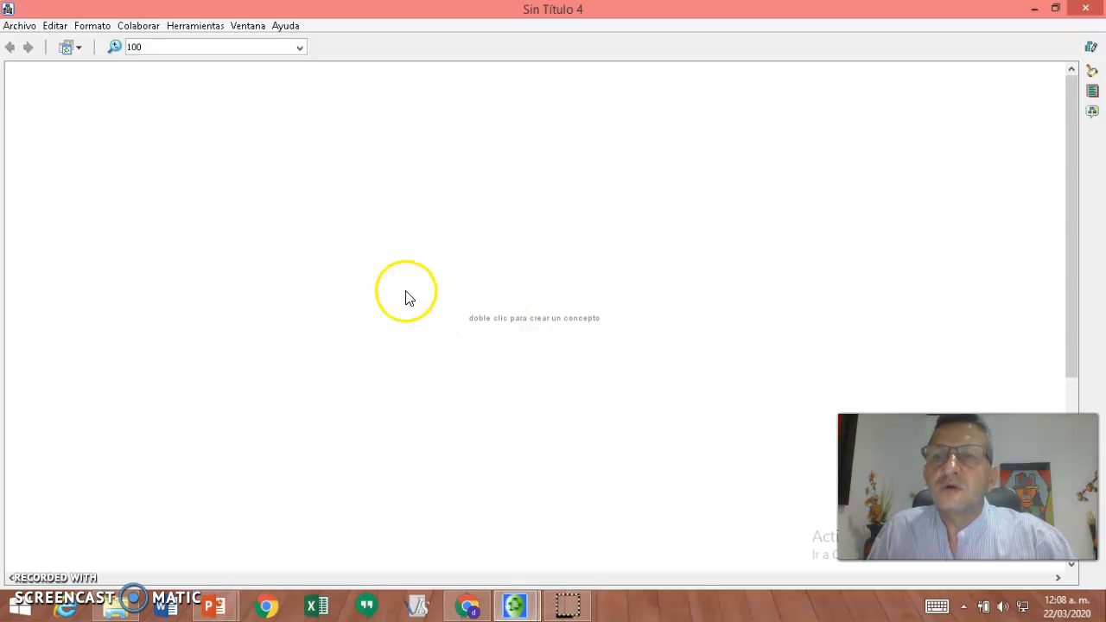
- Add a concept reading "The human body" and move it to the top centre of the map
double_click(515, 322)
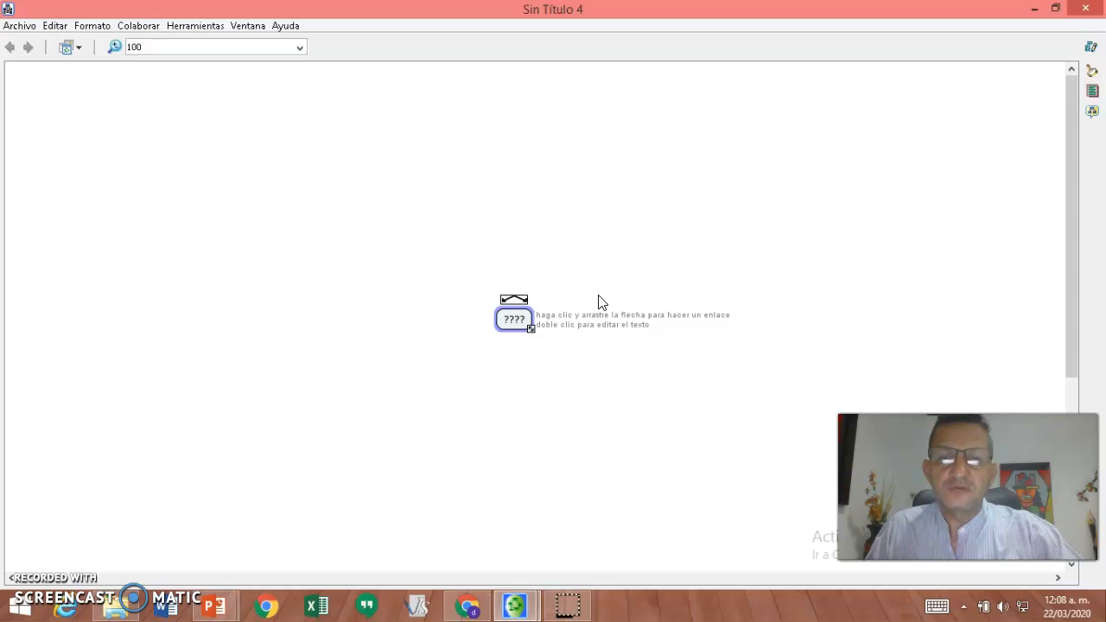
type("The")
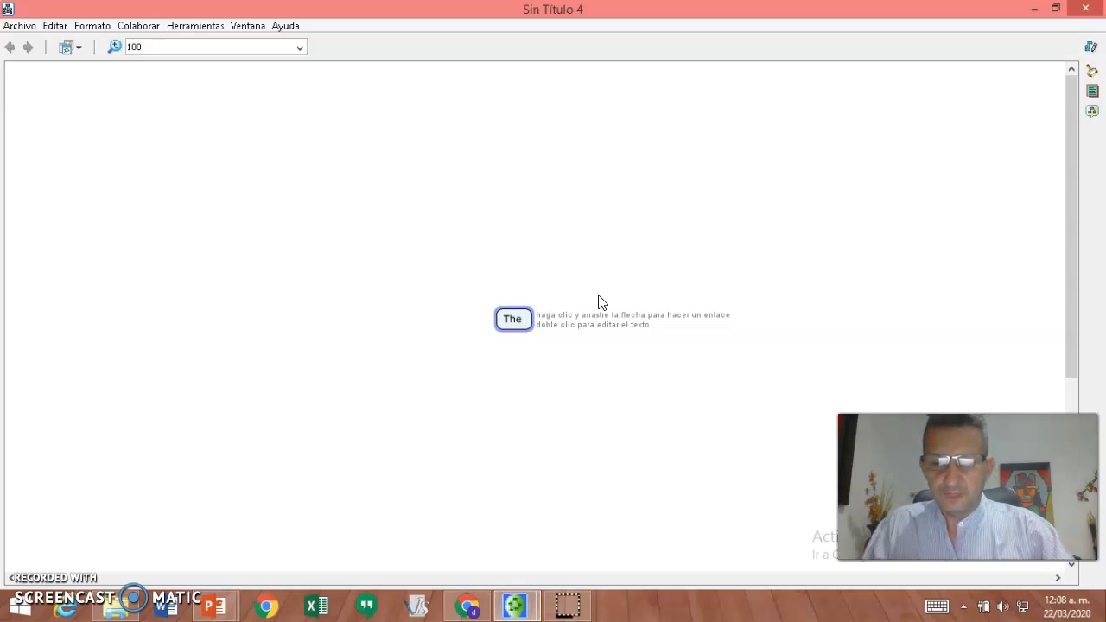
type(" human body")
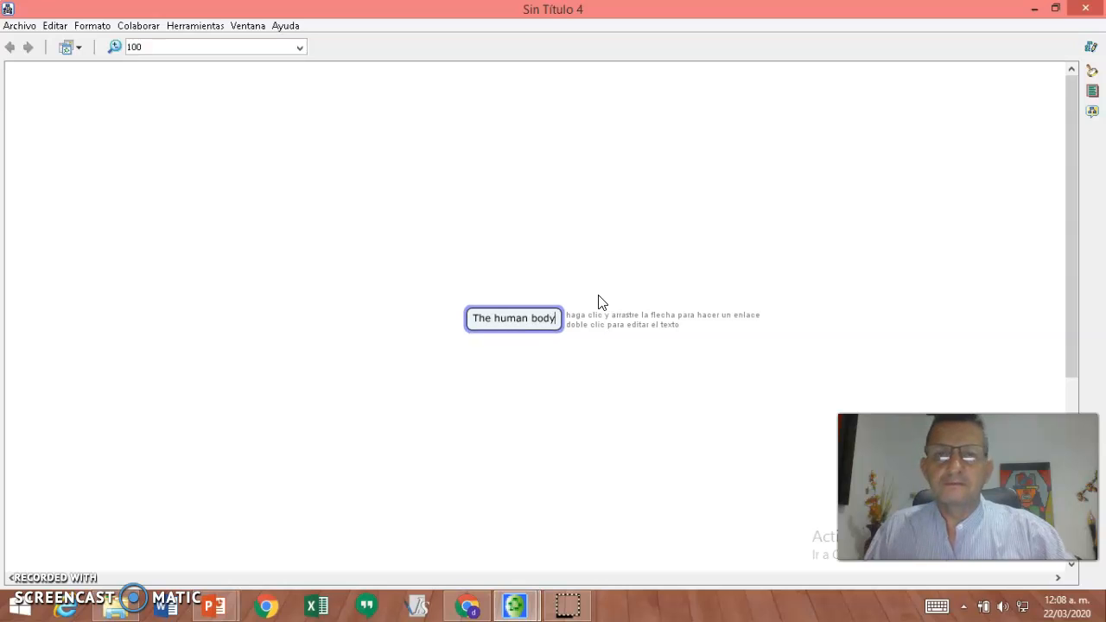
left_click(519, 371)
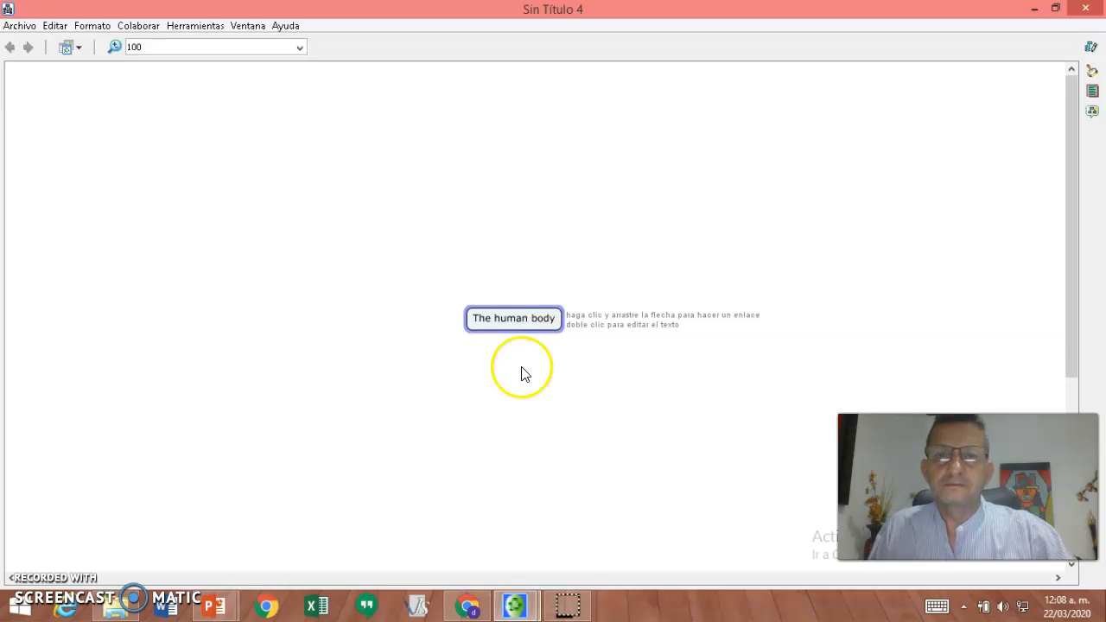
left_click(490, 323)
left_click_drag(489, 319, 488, 107)
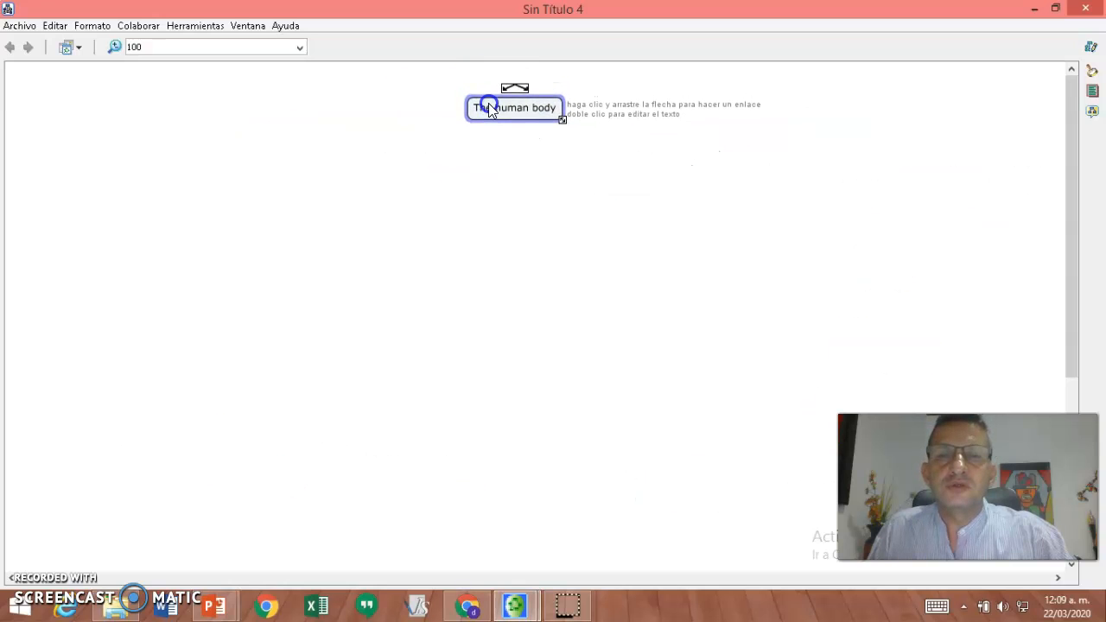
left_click(489, 153)
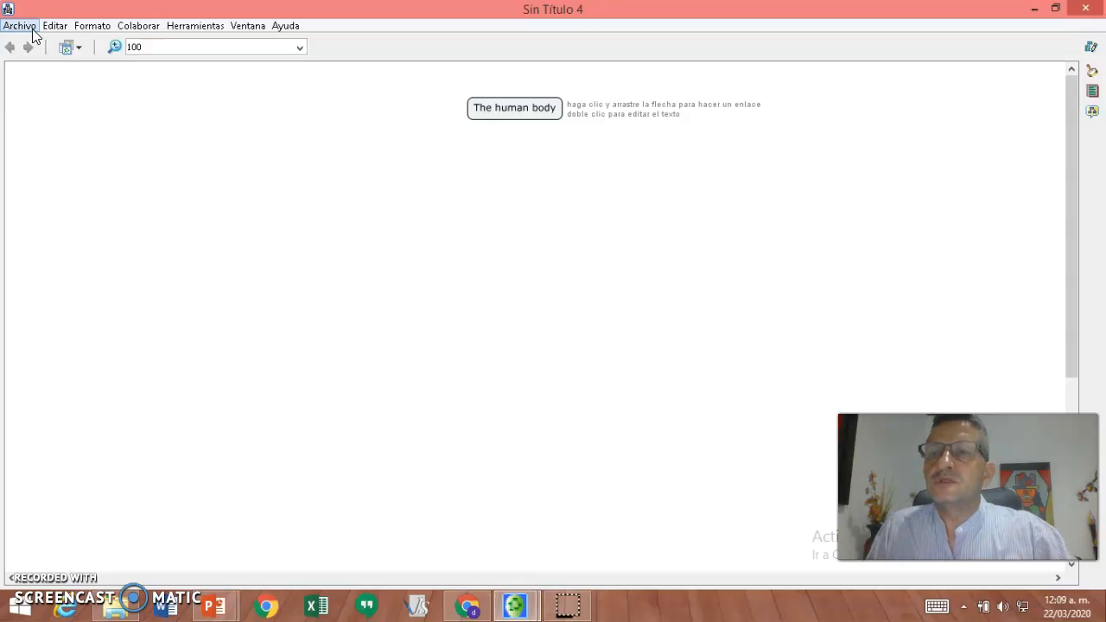
- Display the Estilos window for the new map
left_click(251, 28)
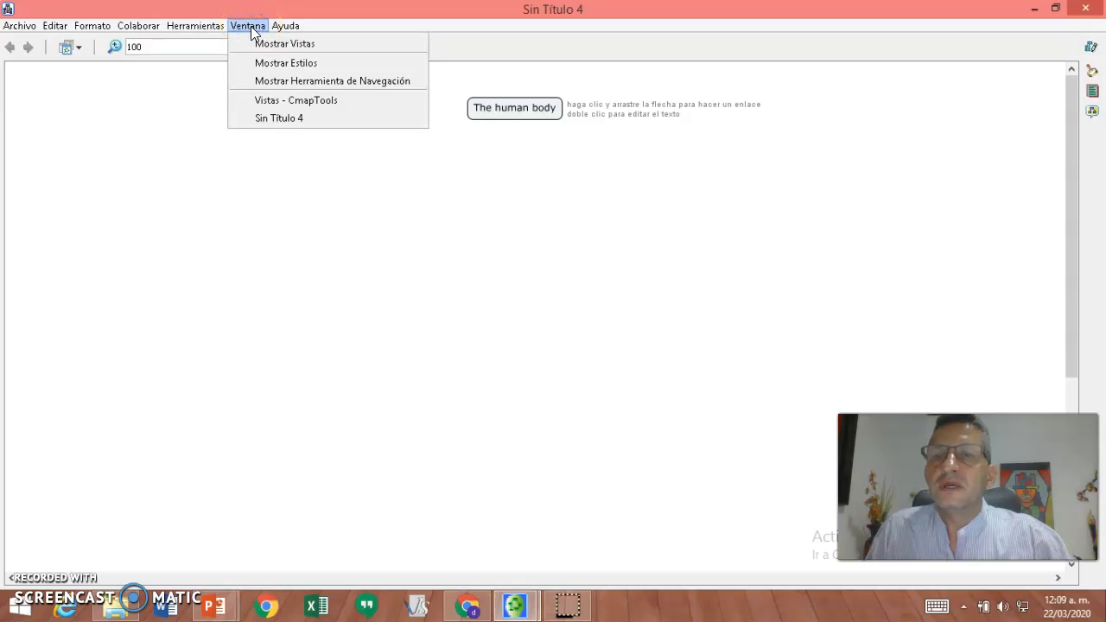
left_click(271, 67)
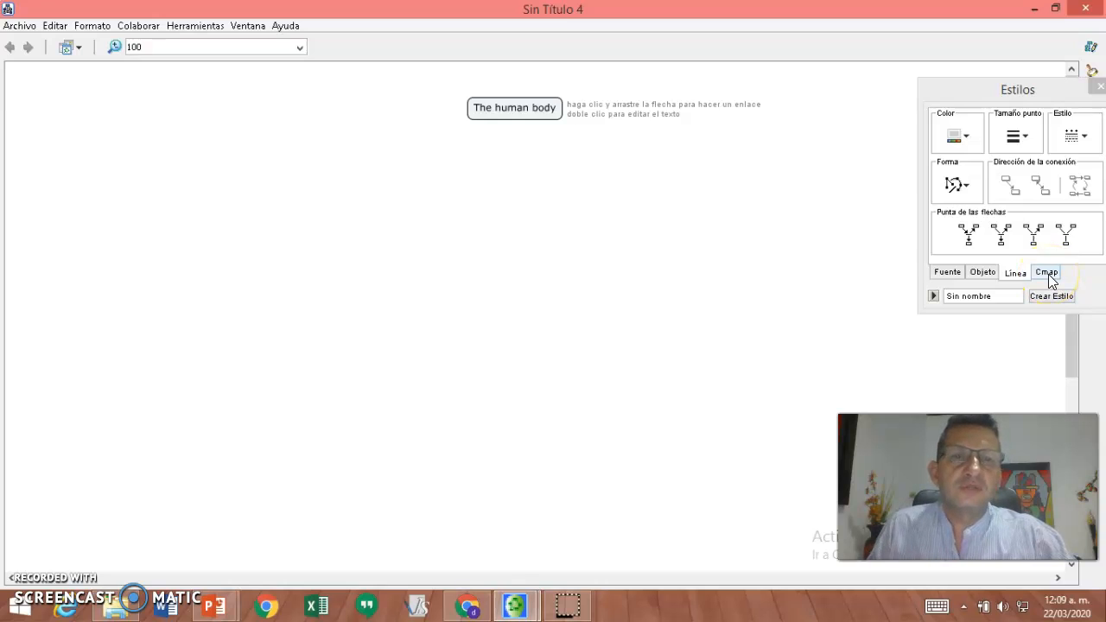
left_click(702, 195)
left_click(672, 183)
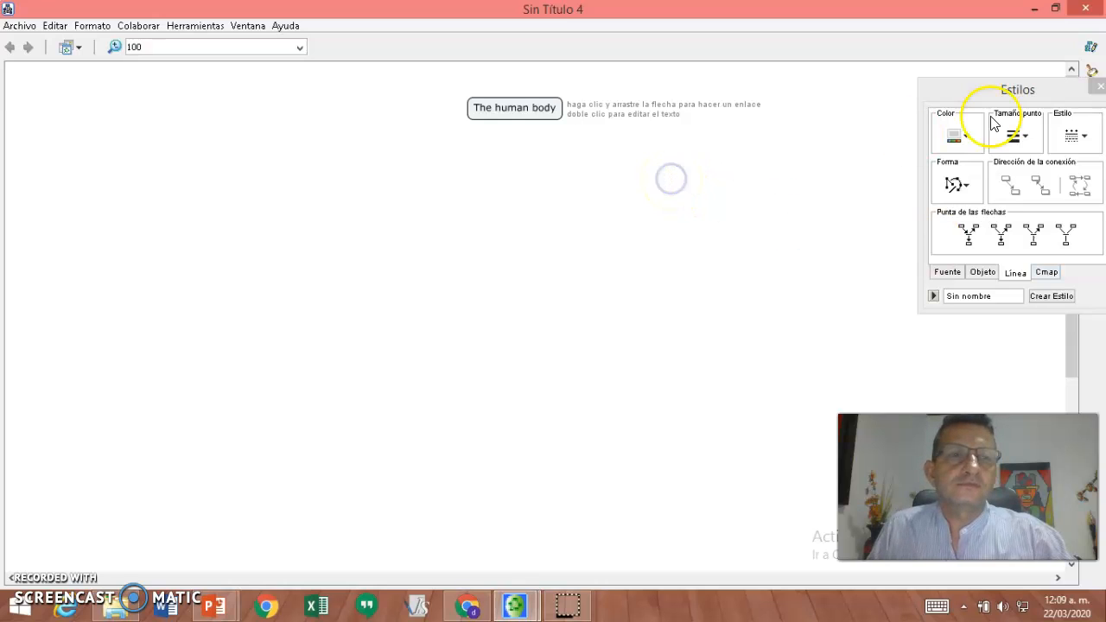
left_click(1097, 88)
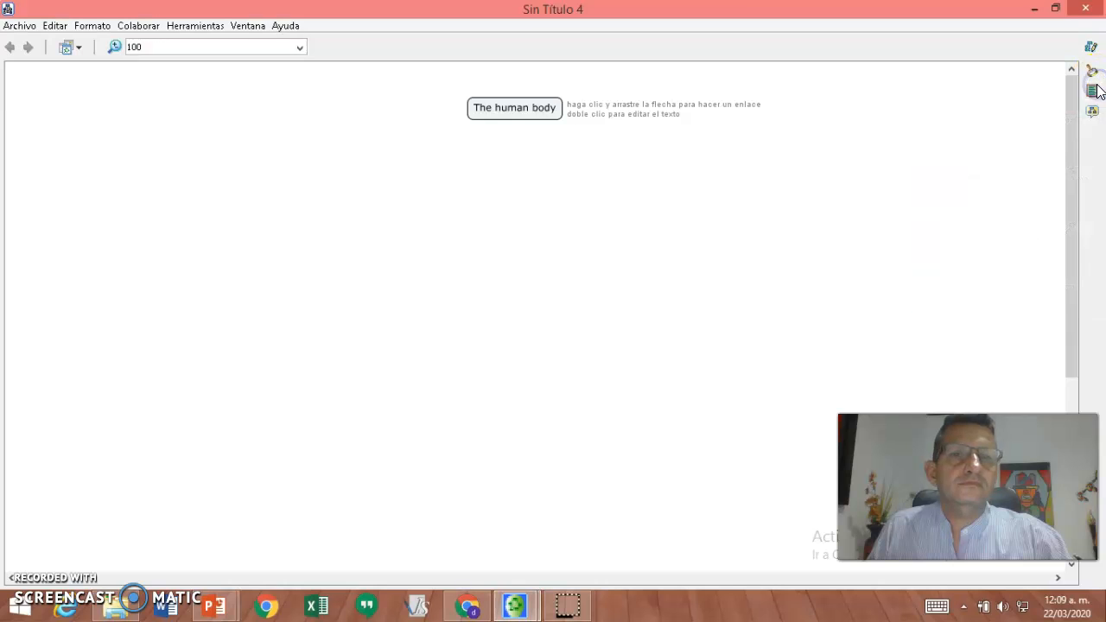
left_click(255, 27)
left_click(287, 63)
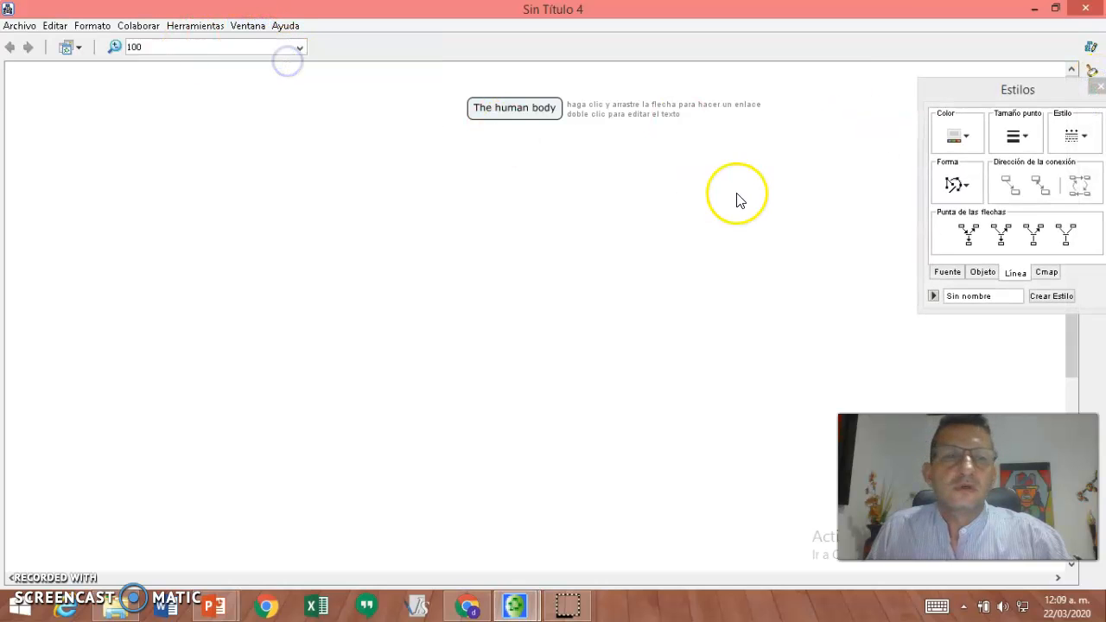
- Link "The human body" downward to a new concept "Head" with the linking phrase "divided into"
left_click(509, 114)
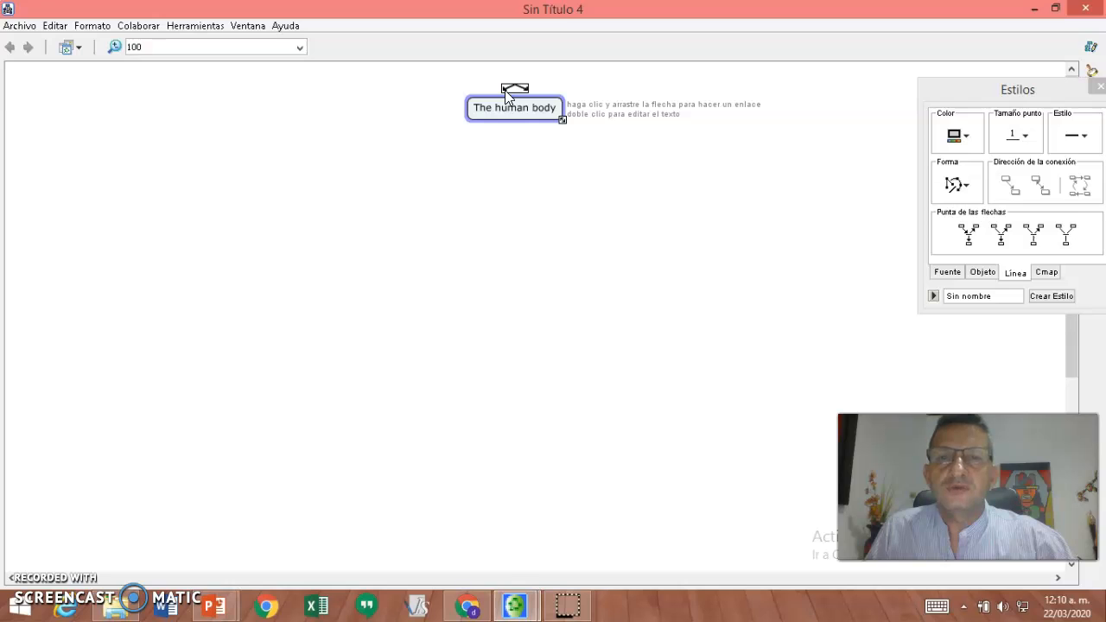
left_click(505, 90)
left_click_drag(506, 90, 515, 246)
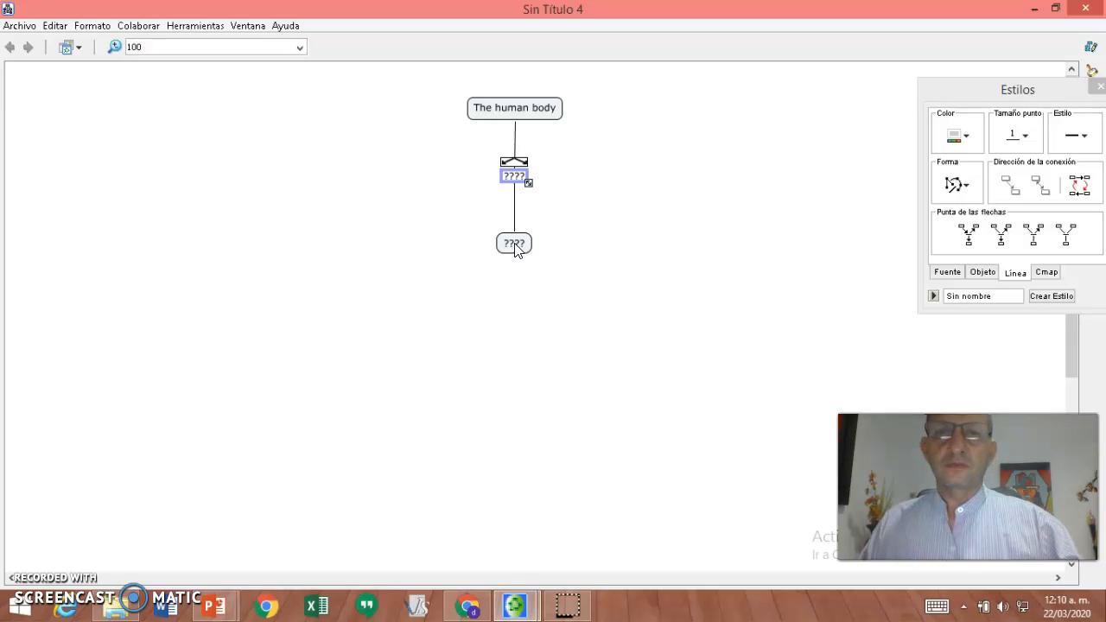
type("divid")
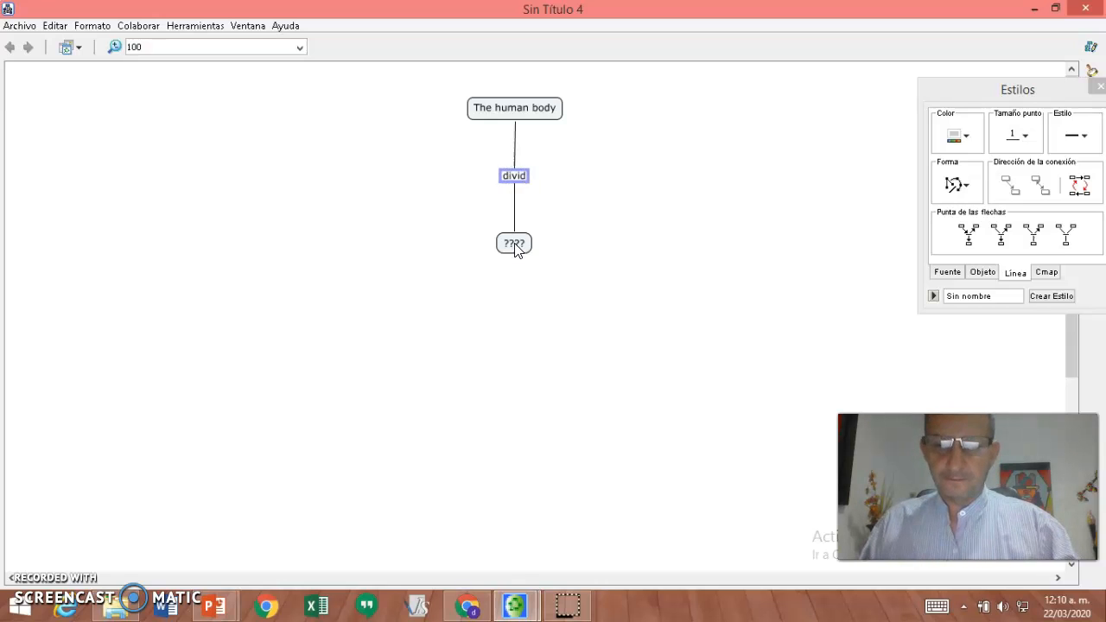
type("ed into")
left_click(515, 244)
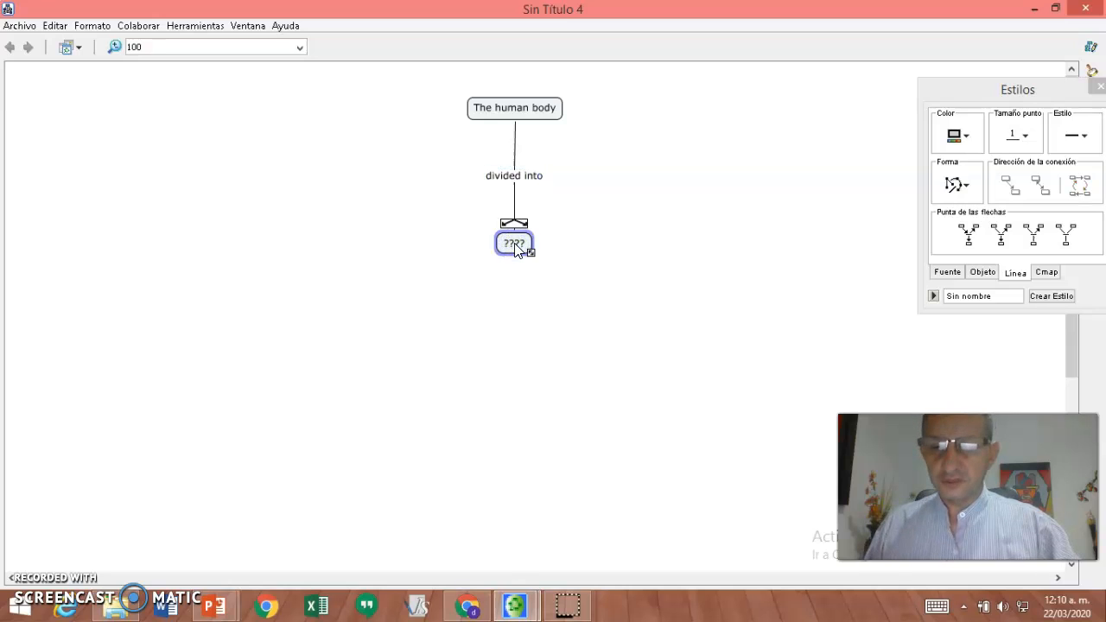
type("Head")
left_click(551, 276)
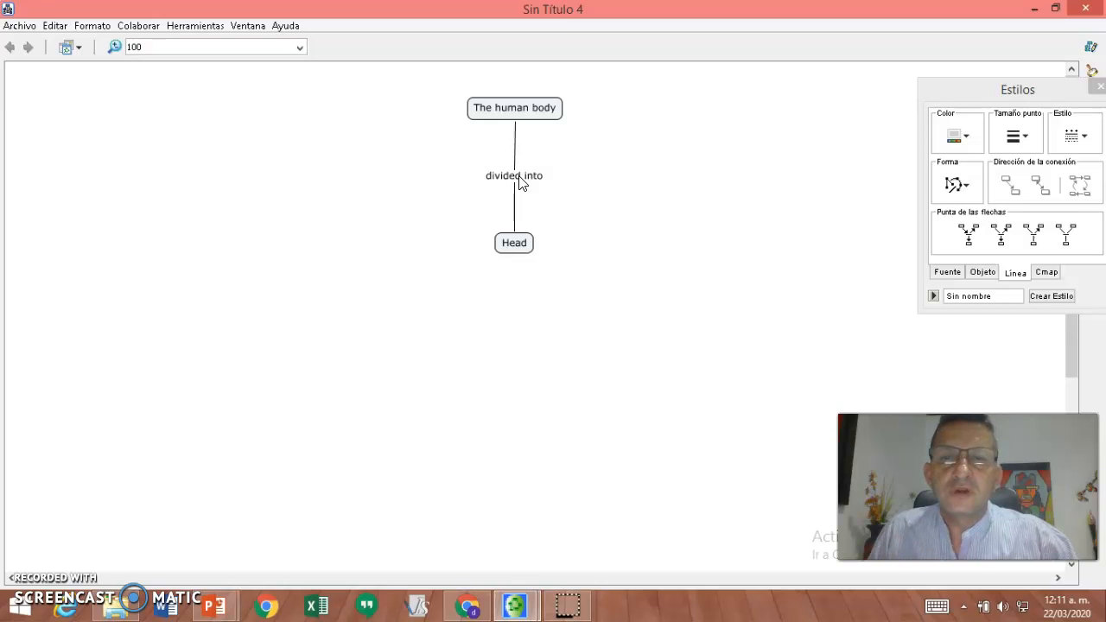
- Branch two more concepts, "Trunk" and "Limbs", from the "divided into" linking phrase, to the right of "Head"
left_click(518, 177)
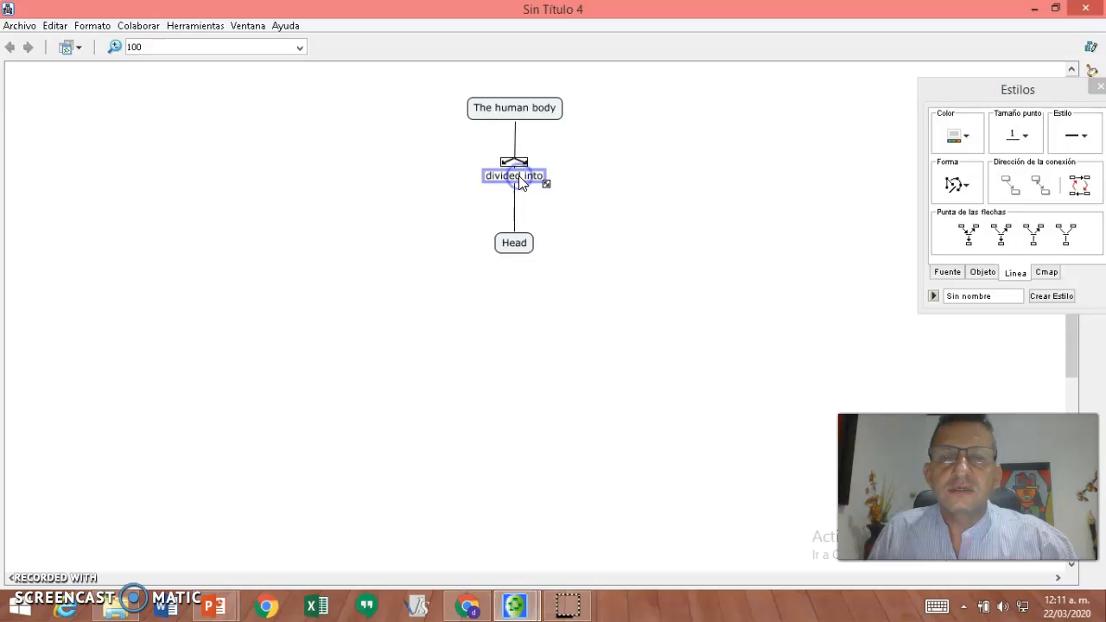
double_click(520, 176)
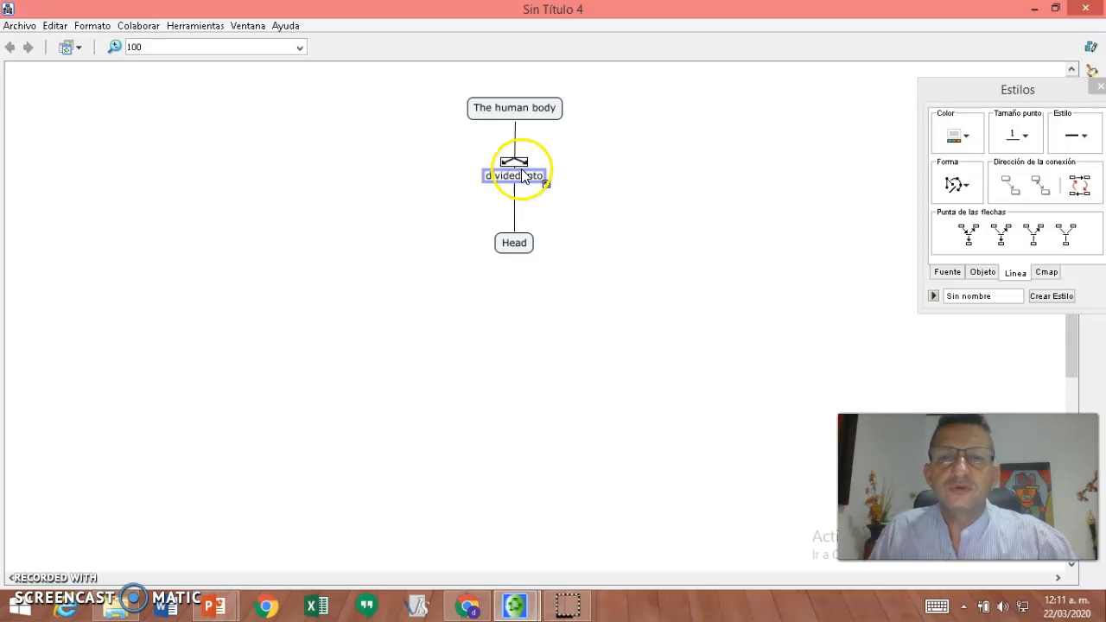
left_click_drag(527, 163, 581, 235)
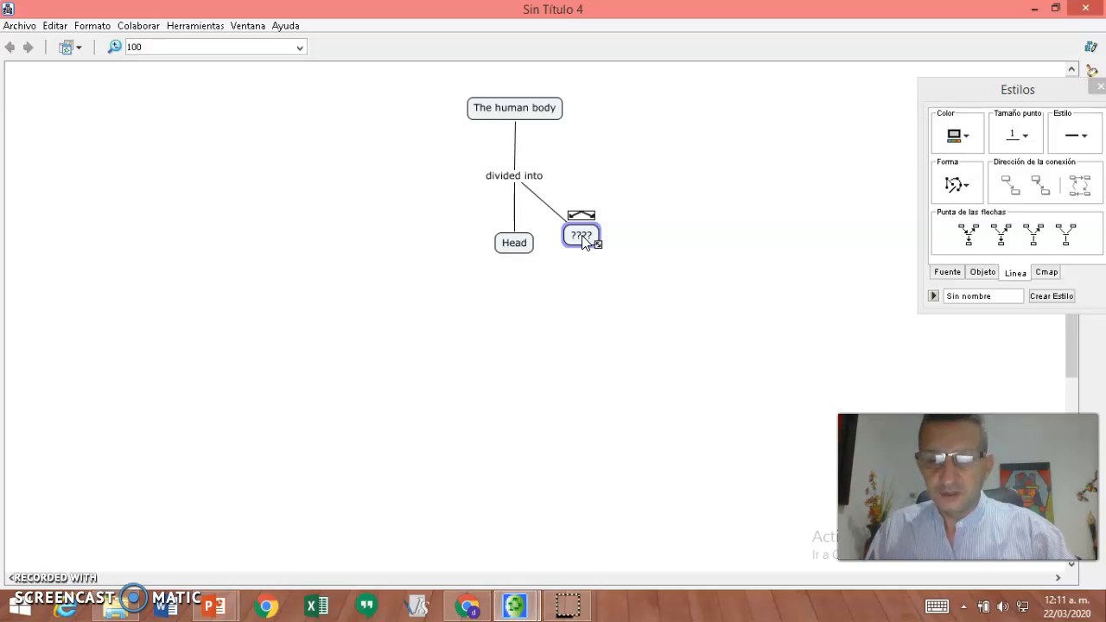
type("Trunk")
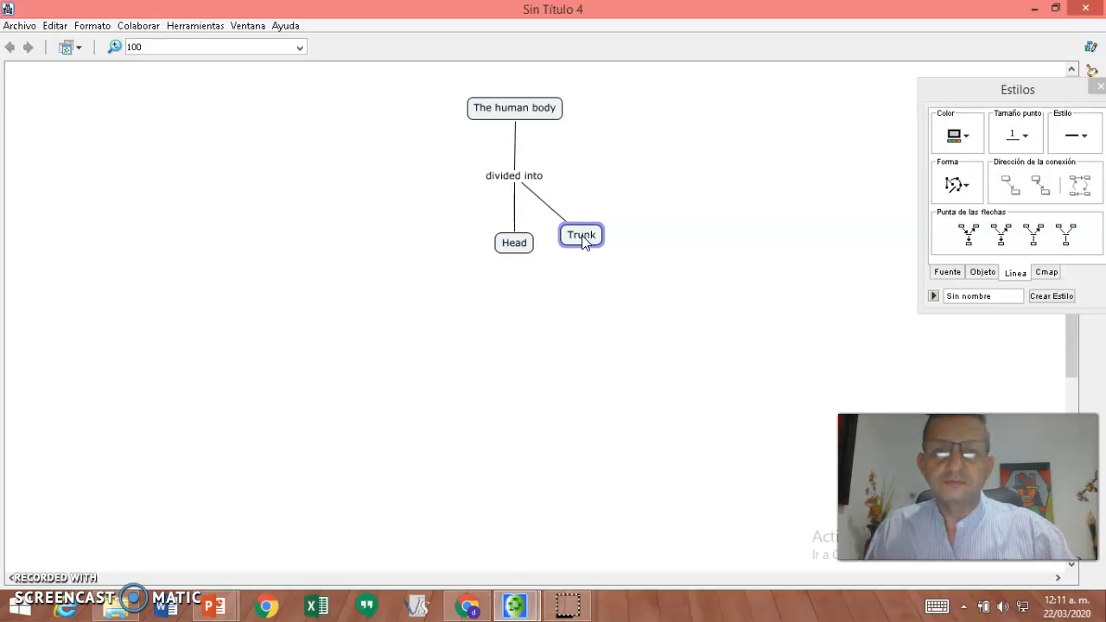
left_click(533, 177)
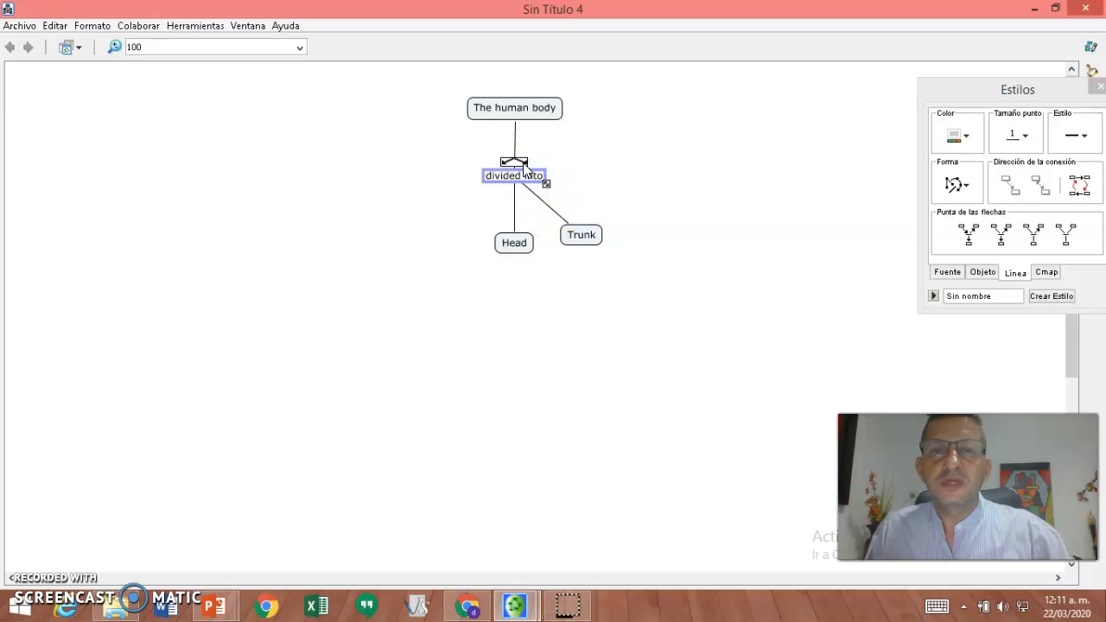
left_click_drag(525, 161, 664, 231)
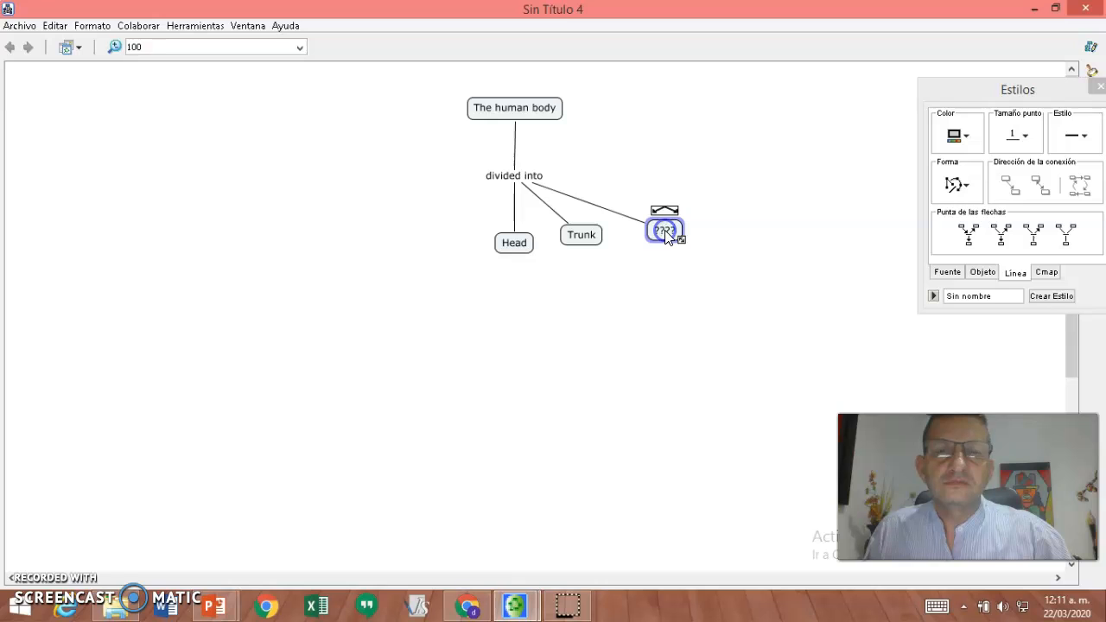
type("Limbs")
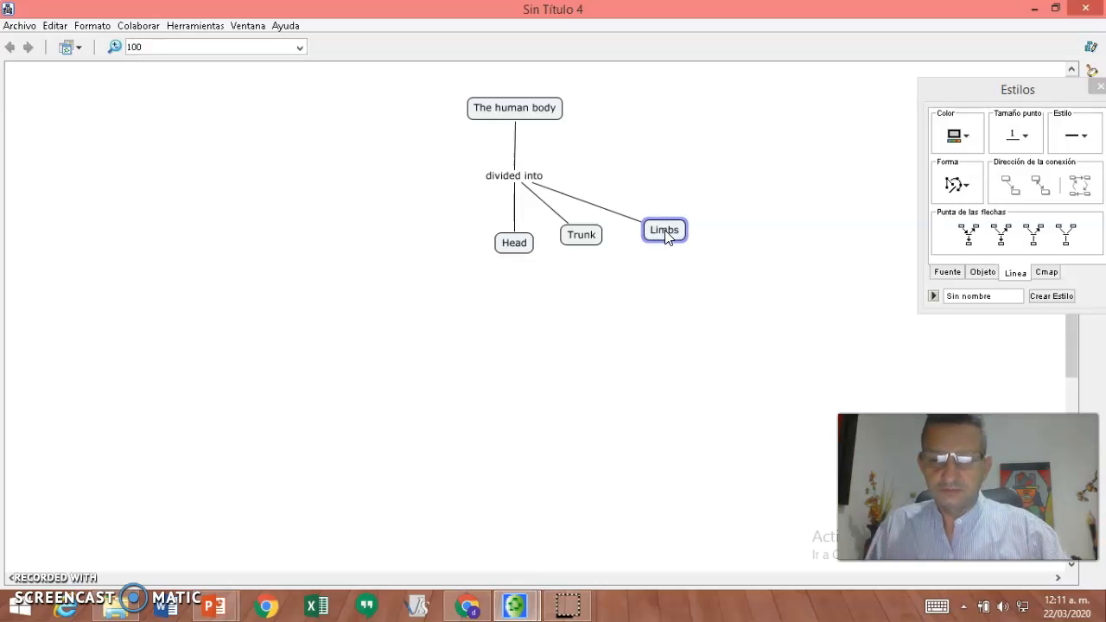
- Shift "Head" to the left and move "Trunk" beneath the "divided into" phrase to space out the branches
left_click(530, 275)
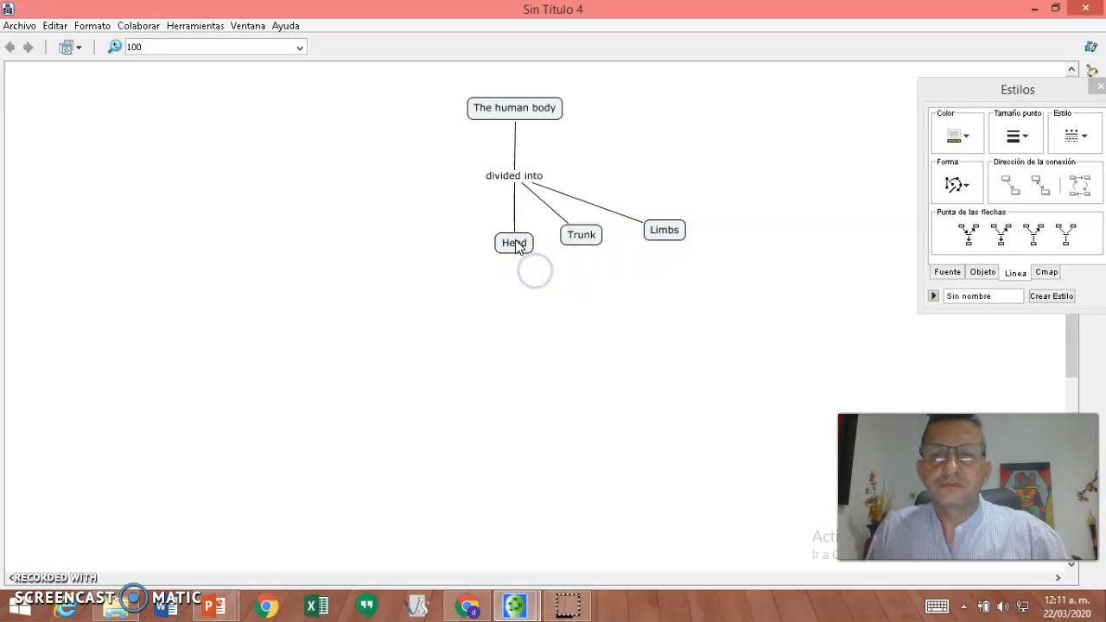
left_click_drag(516, 244, 456, 237)
left_click_drag(580, 237, 525, 237)
- Link "Head" downward to a new concept "eyes" with the linking phrase "it contains"
left_click(441, 237)
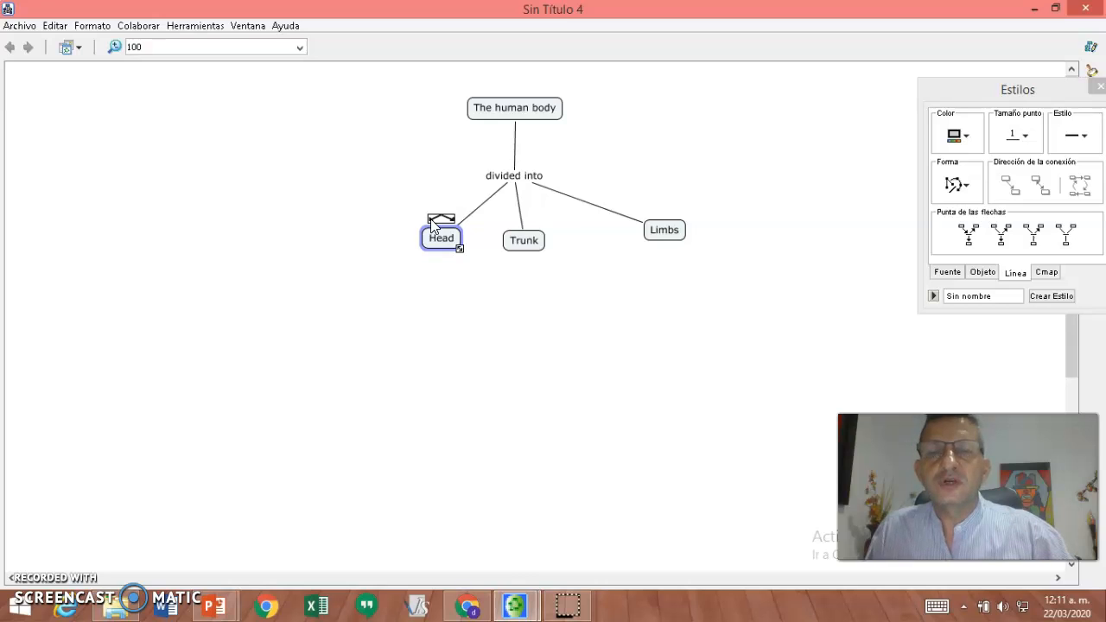
left_click_drag(430, 221, 417, 318)
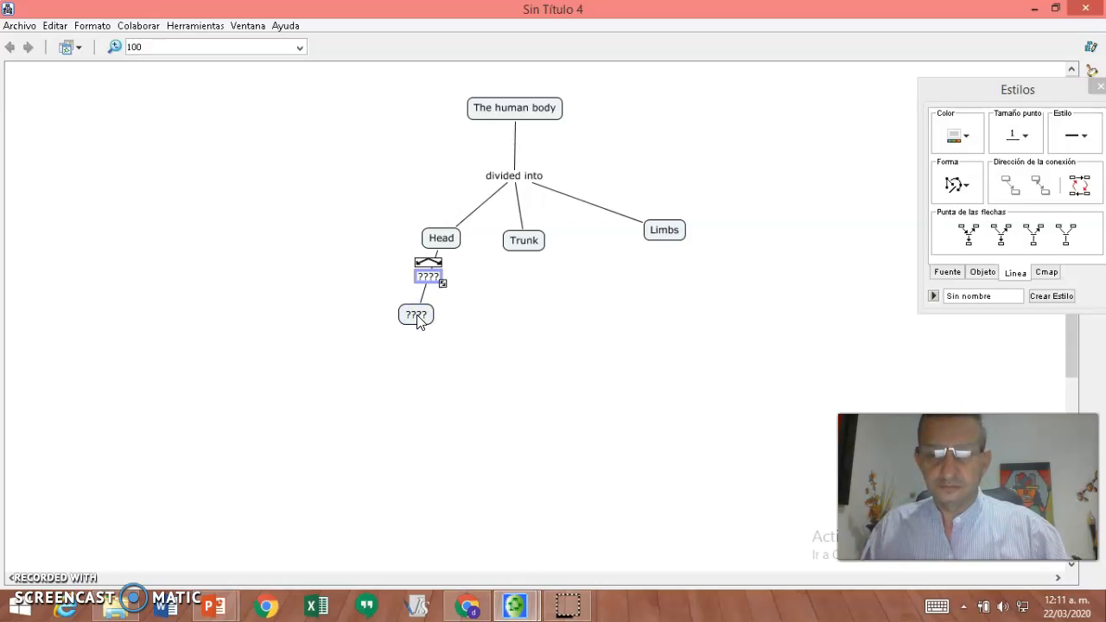
type("it contains")
double_click(416, 315)
type("eye")
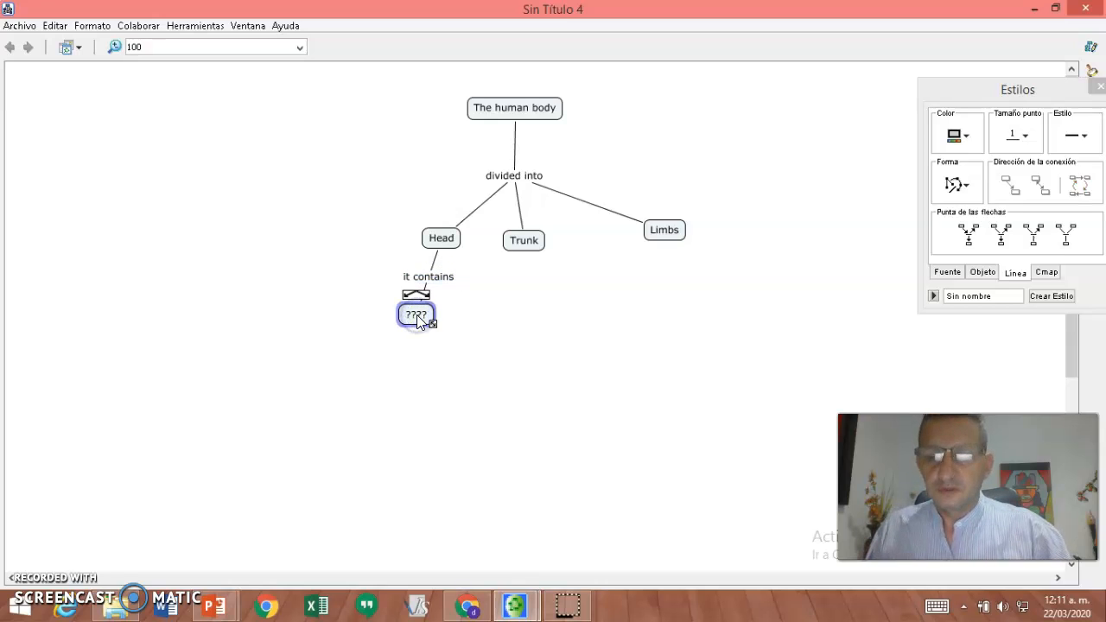
type("s")
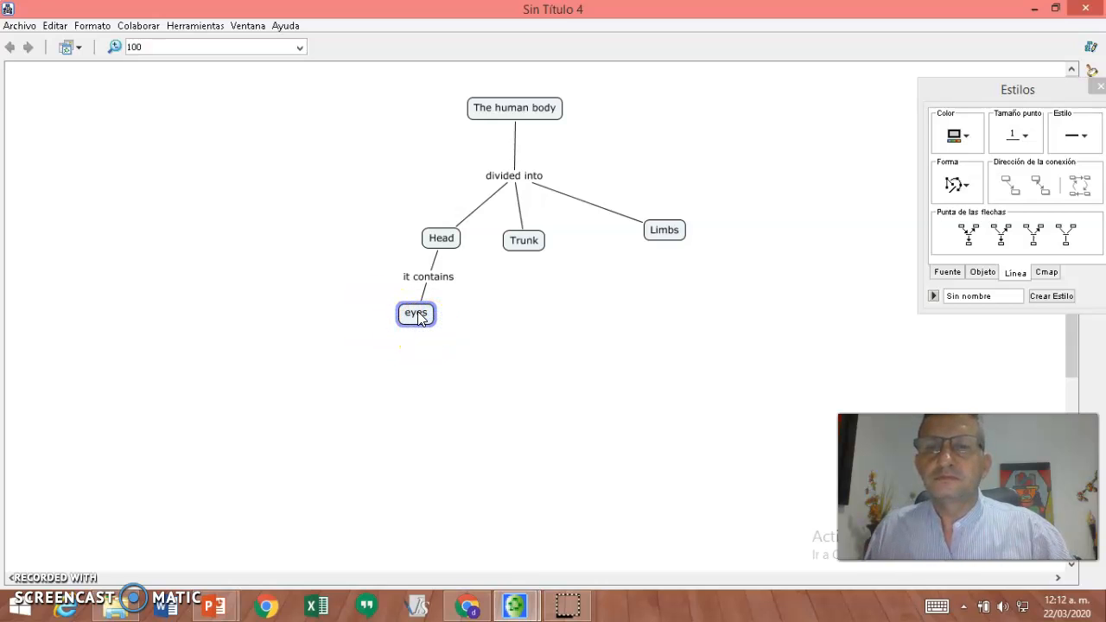
left_click(419, 351)
- Move "eyes" to the left and branch a "nose" concept directly below the "it contains" phrase
left_click_drag(419, 321, 375, 322)
left_click_drag(430, 277, 426, 329)
type("nose")
- Branch a "mouth" concept from the "it contains" linking phrase, just to the right of "nose"
left_click(430, 277)
left_click_drag(416, 260, 465, 321)
type("m")
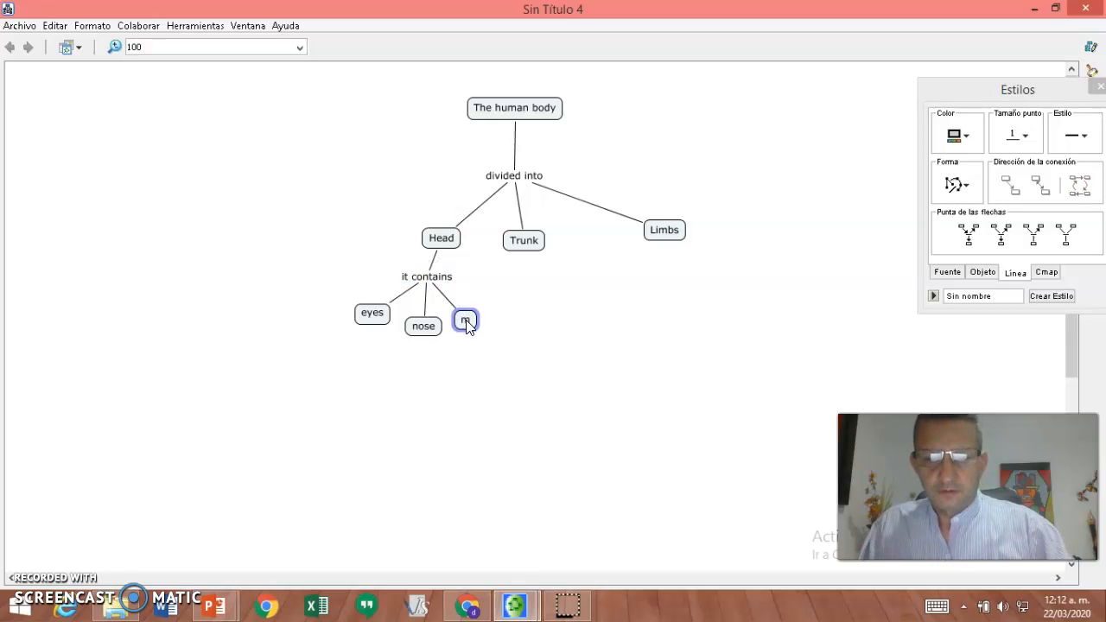
type("outh")
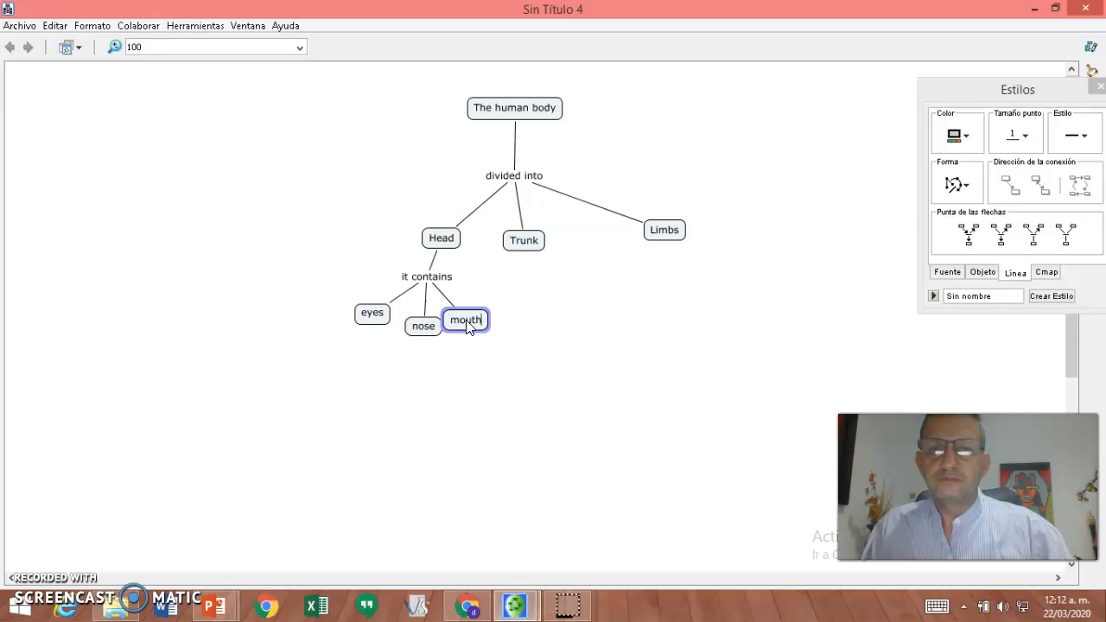
left_click(469, 330)
left_click(471, 356)
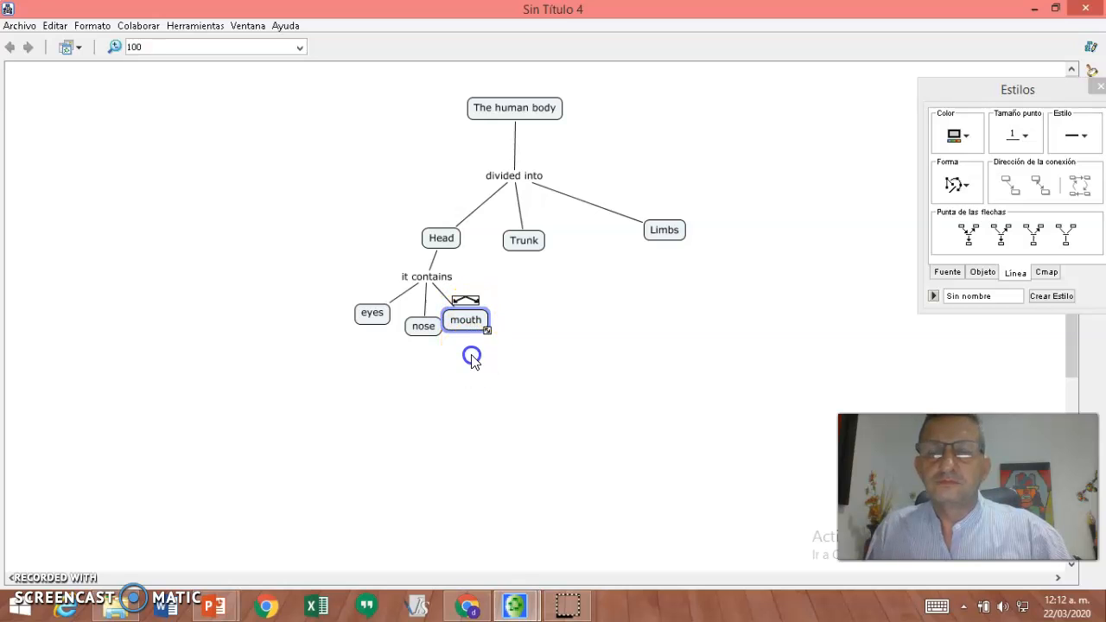
- Branch an "ears" concept from the "it contains" phrase, above and right of "mouth", and dismiss the pop-up notification
left_click(435, 281)
left_click(435, 277)
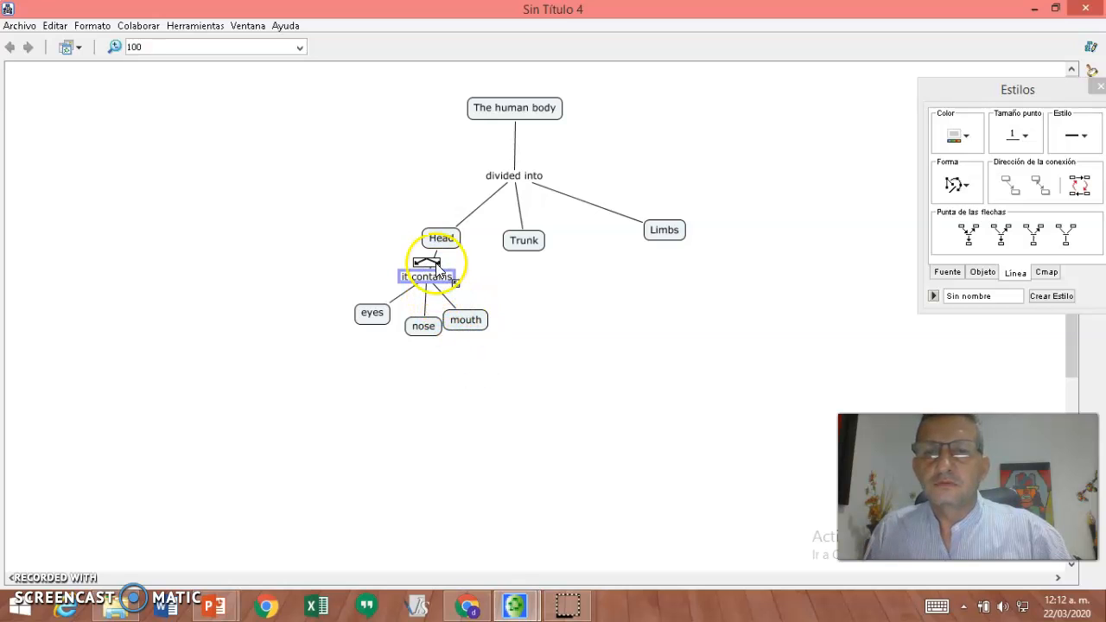
left_click_drag(437, 261, 491, 298)
type("ears")
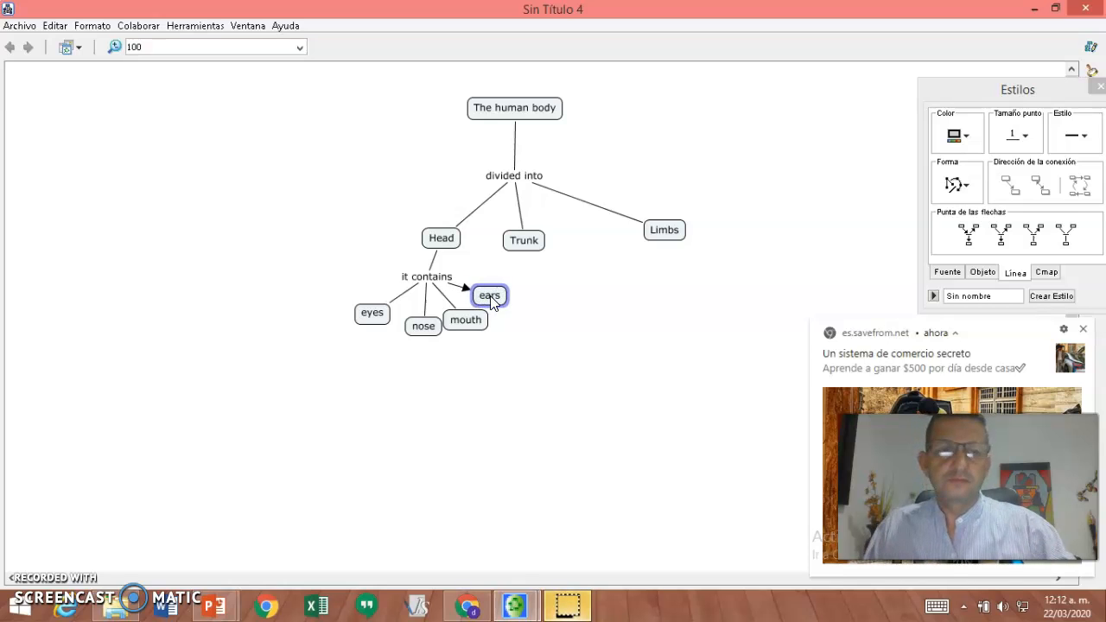
left_click(1082, 329)
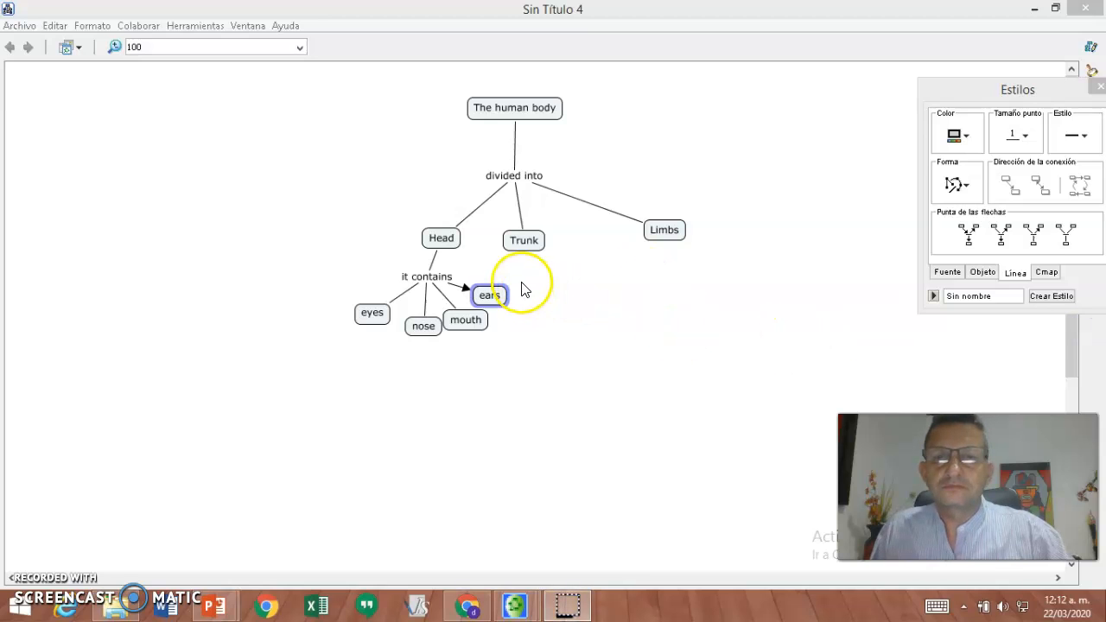
- Link "Limbs" downward to a new concept "arms" with the linking phrase "they are", placing "arms" below and left of the phrase
left_click(666, 233)
left_click(660, 212)
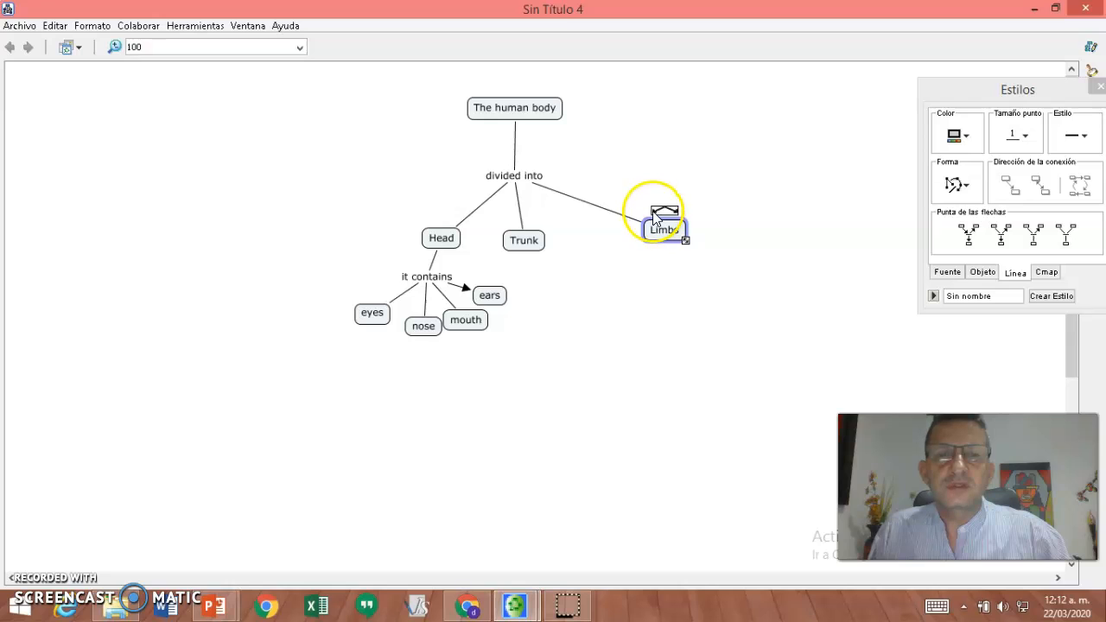
left_click_drag(654, 218, 662, 325)
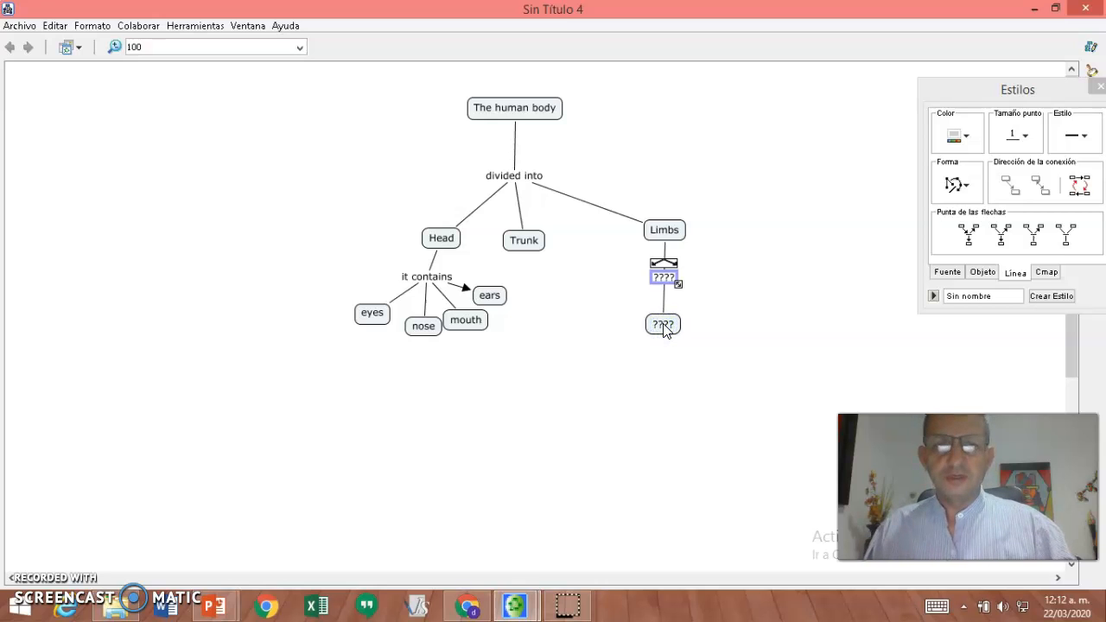
type("the")
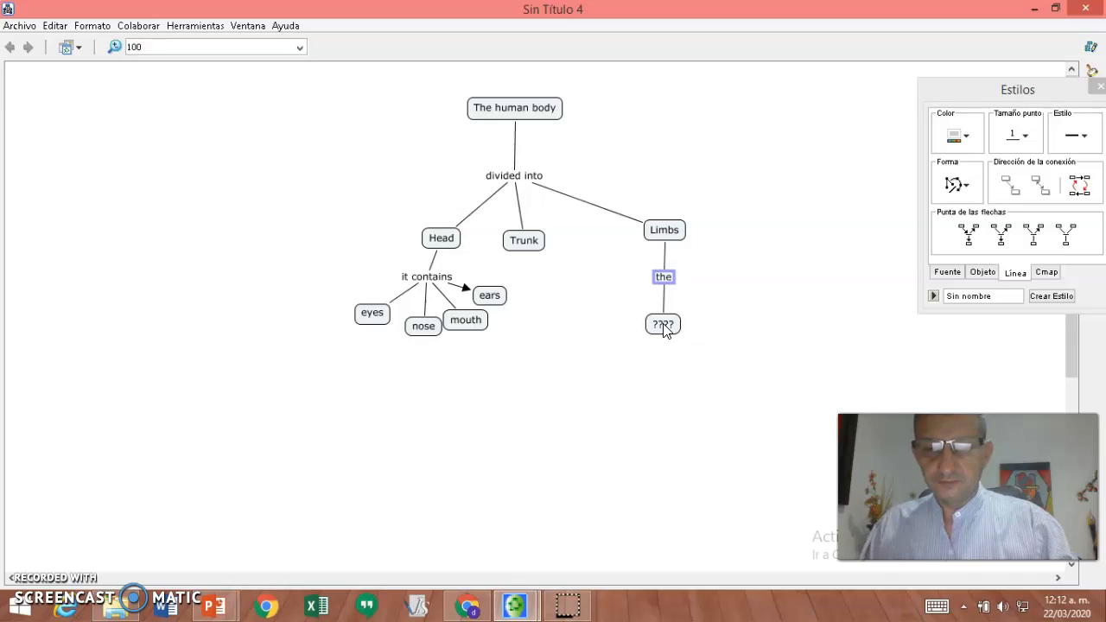
type("y ar")
type("e")
left_click(663, 331)
left_click_drag(663, 330, 617, 326)
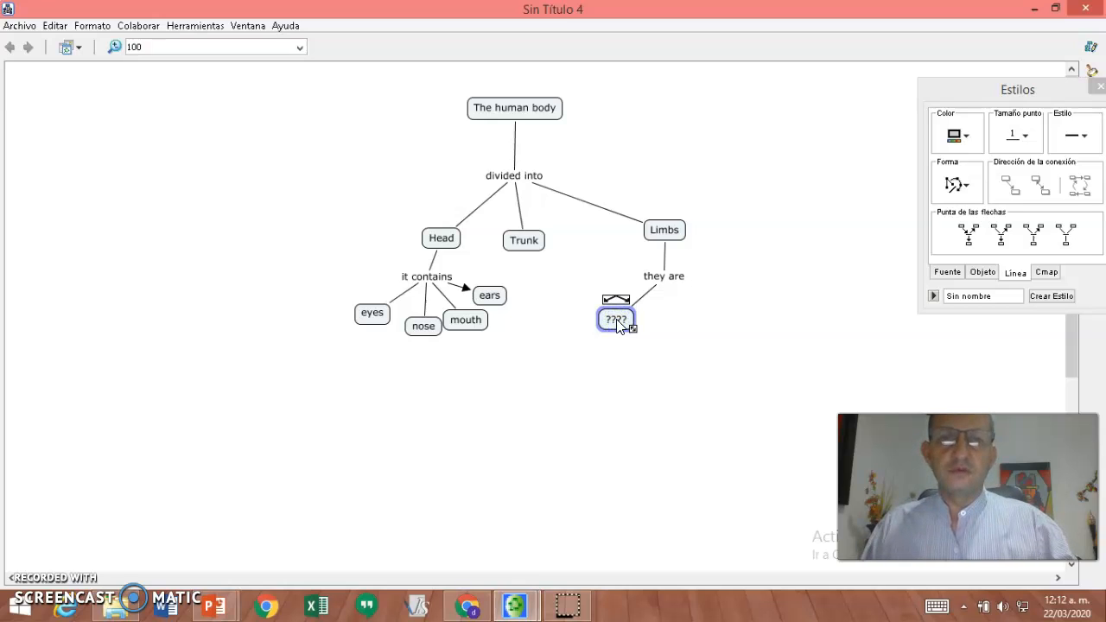
double_click(619, 326)
type("arms")
left_click(704, 291)
- Branch a "legs" concept from the "they are" linking phrase, to the right of "arms"
left_click(677, 274)
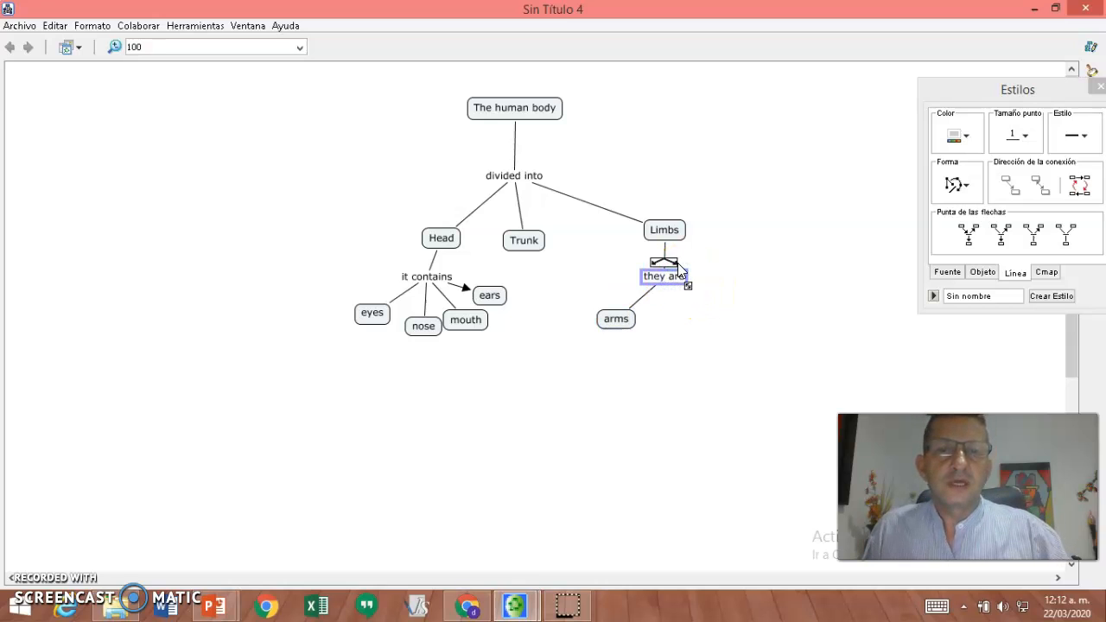
left_click_drag(676, 263, 706, 316)
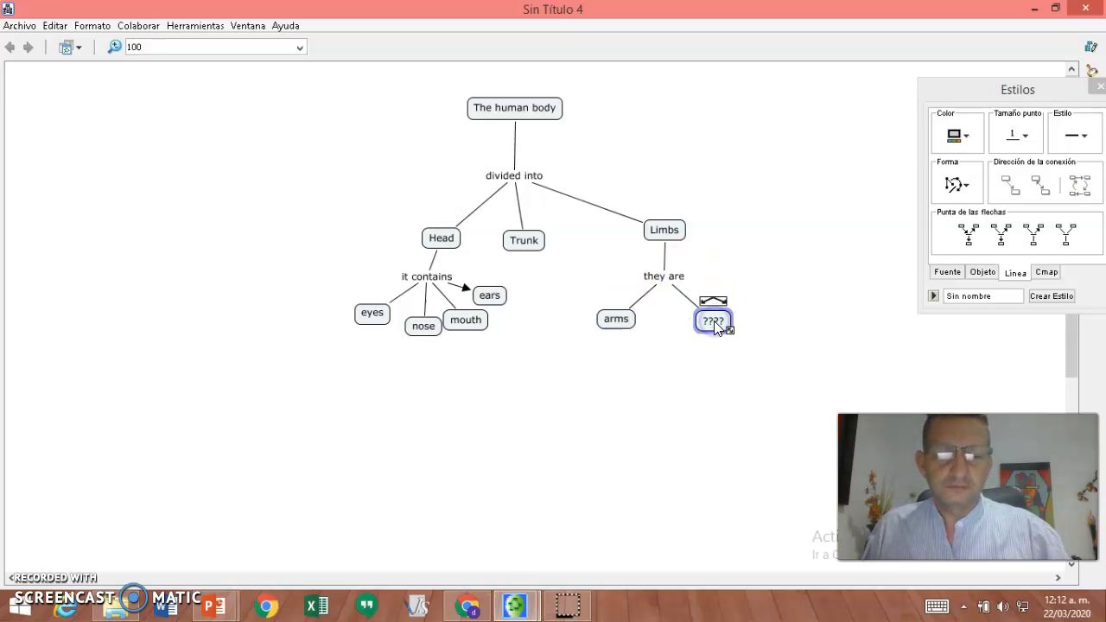
type("legs")
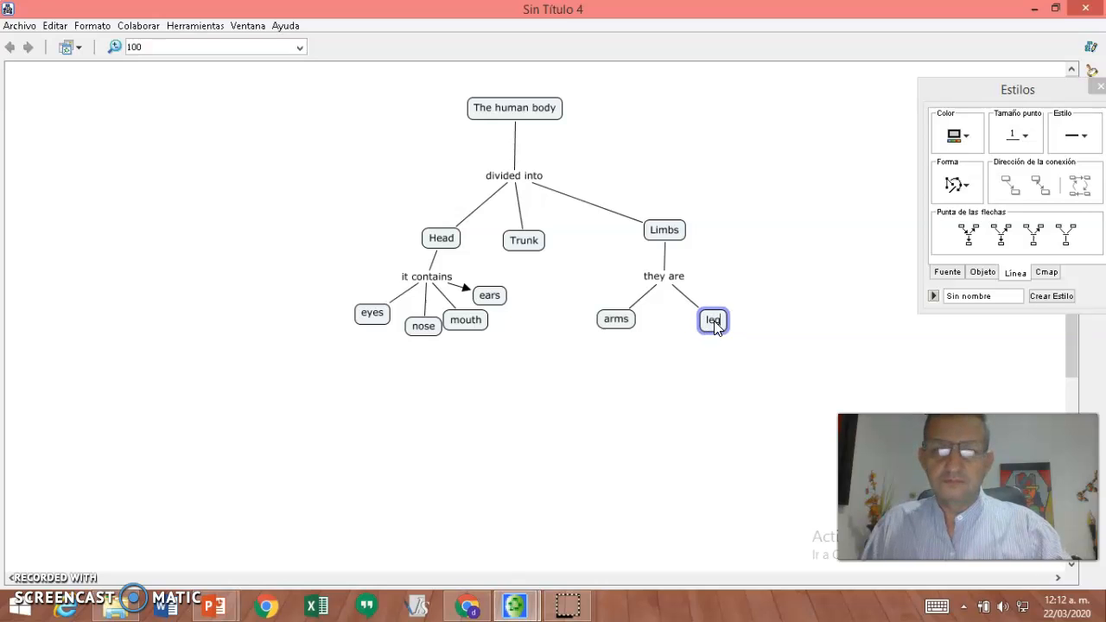
left_click(681, 342)
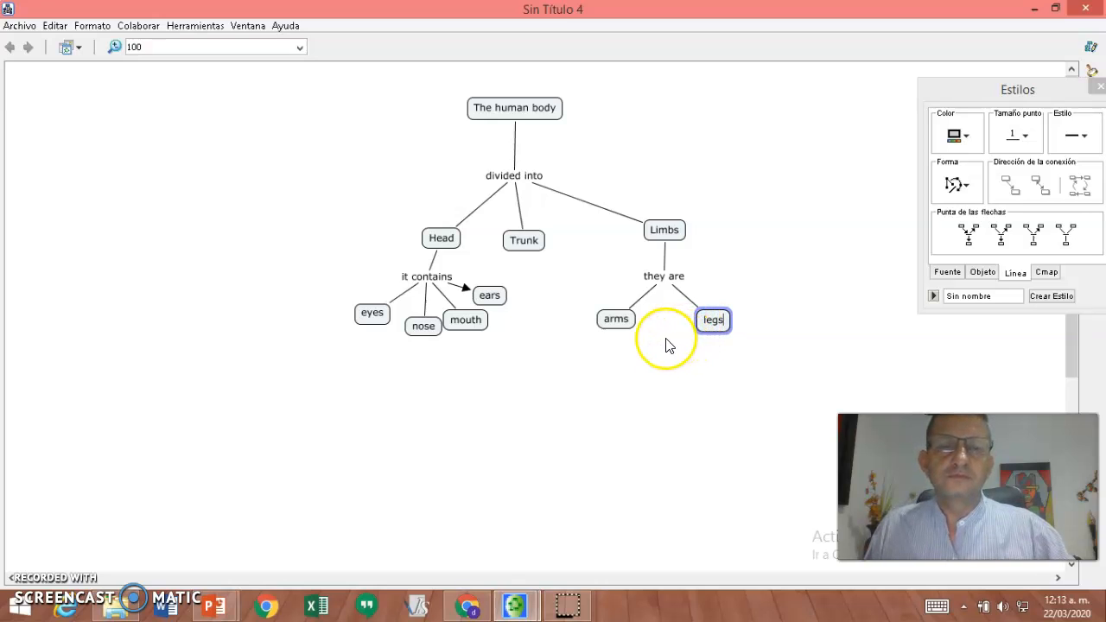
left_click(664, 341)
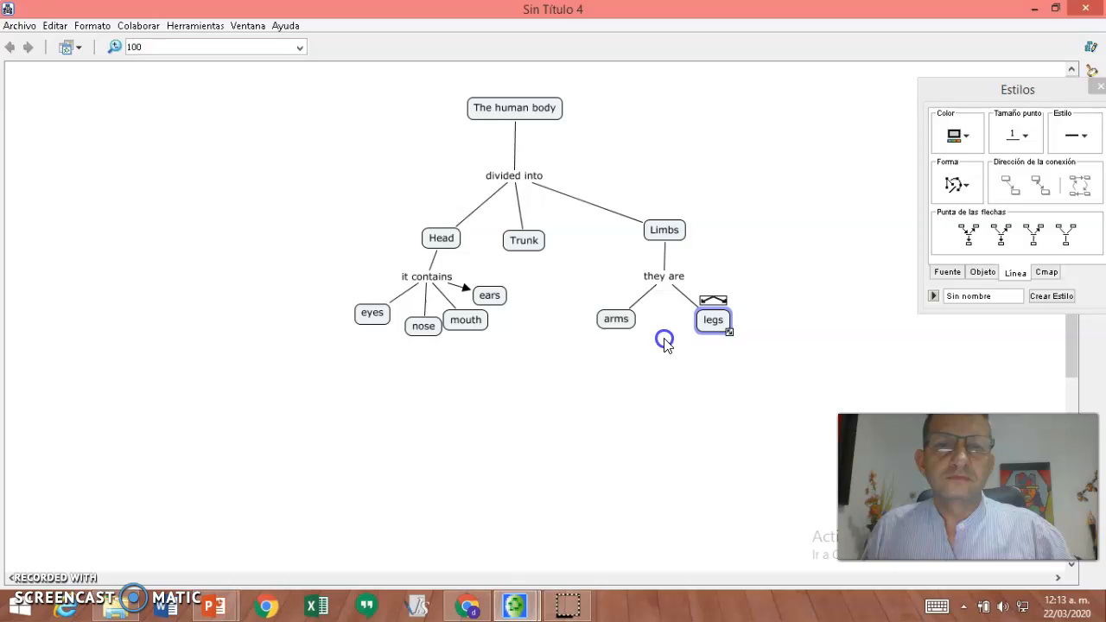
left_click(450, 337)
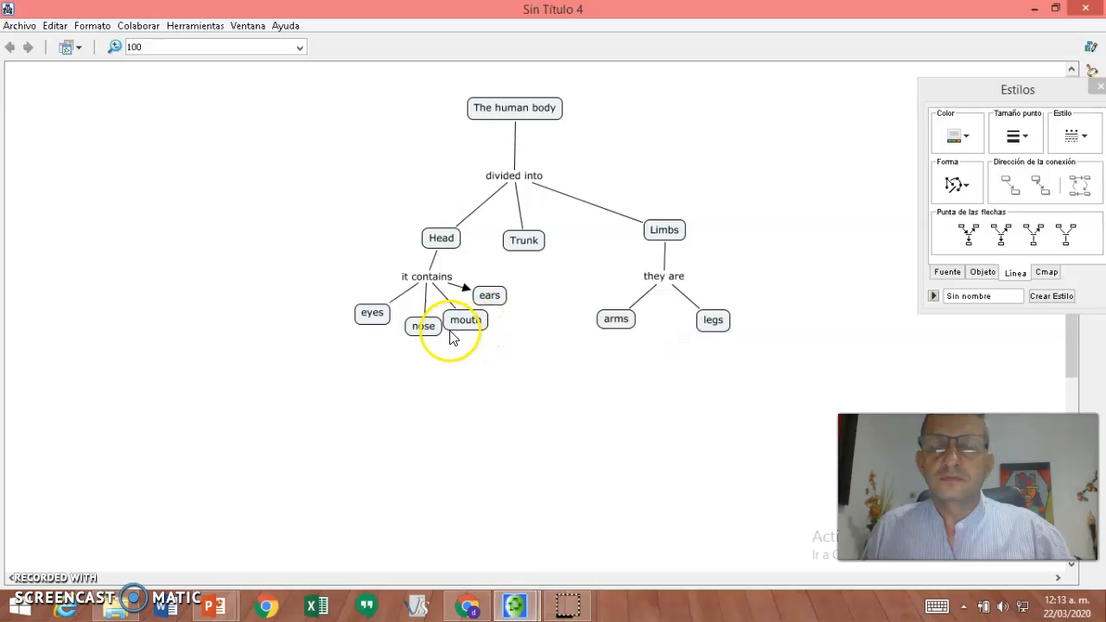
- Cross-link "eyes" to "mouth" with the linking phrase "connected to", placed below "nose"
left_click(376, 323)
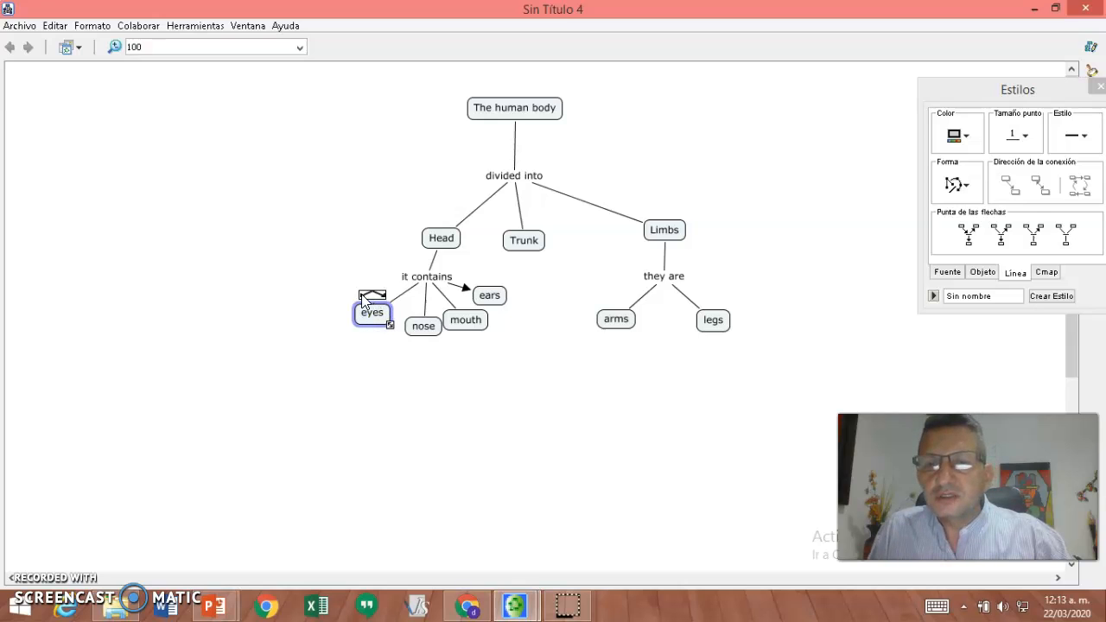
left_click_drag(363, 298, 469, 324)
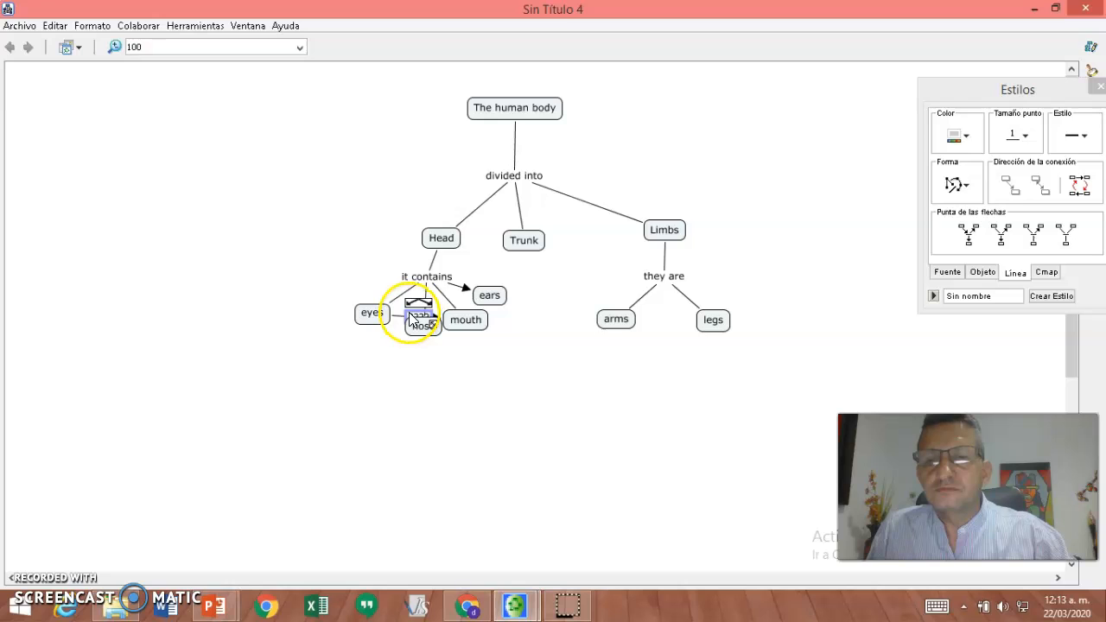
left_click_drag(411, 318, 407, 375)
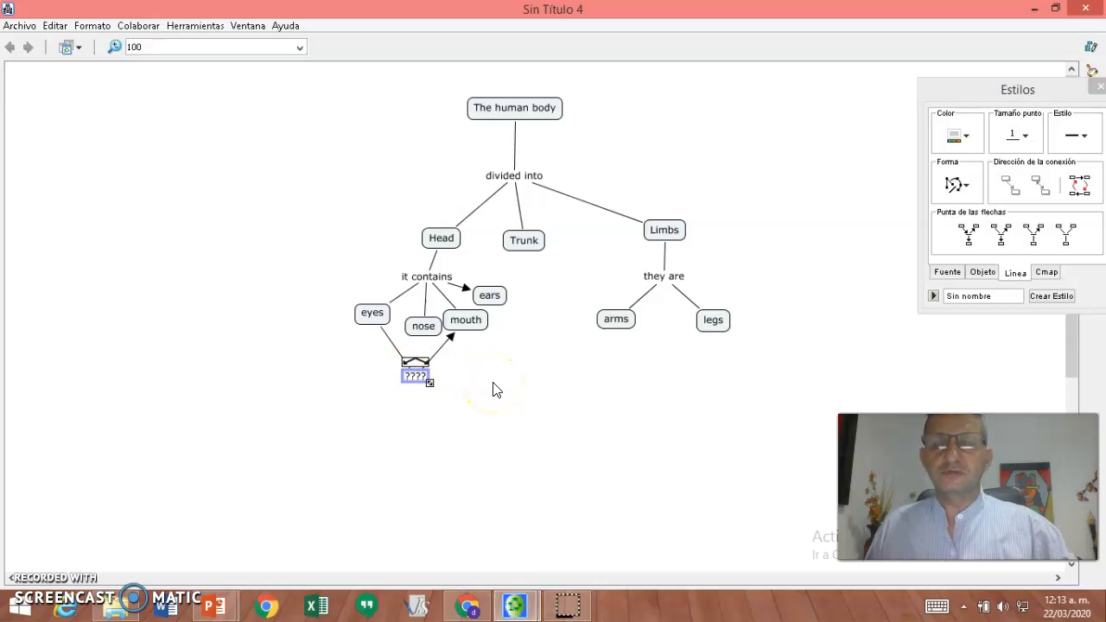
type("co")
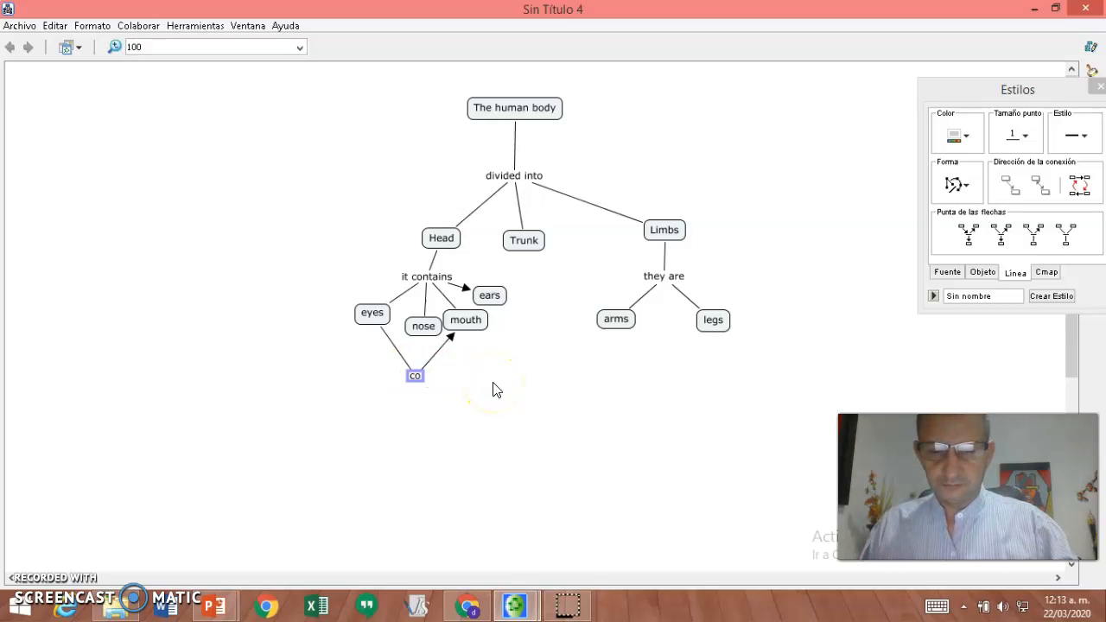
type("nnected")
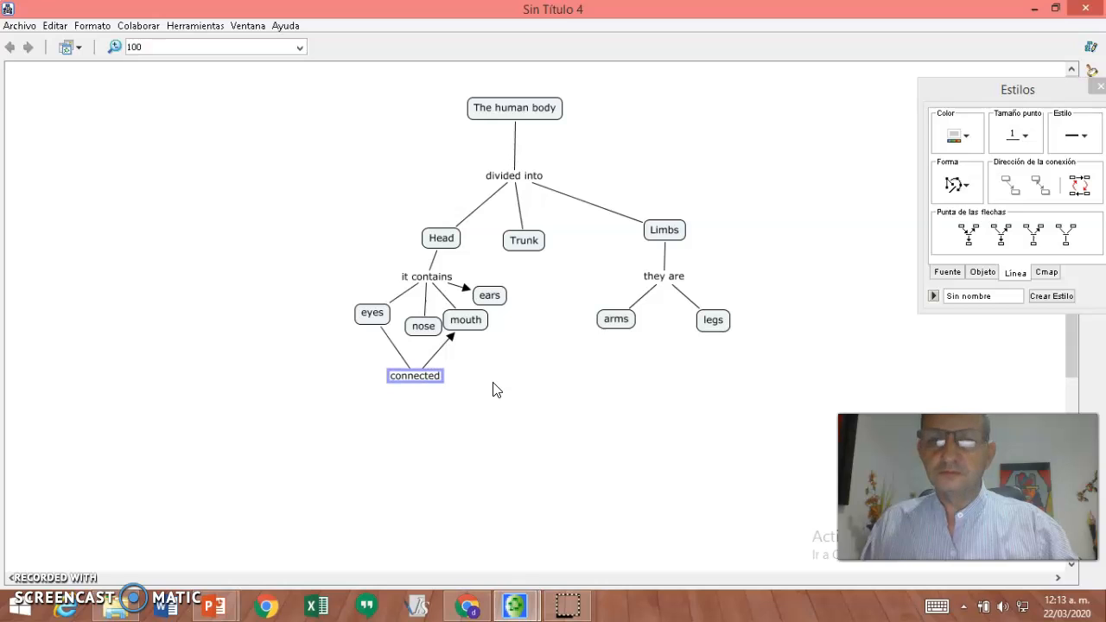
type(" to")
left_click(477, 370)
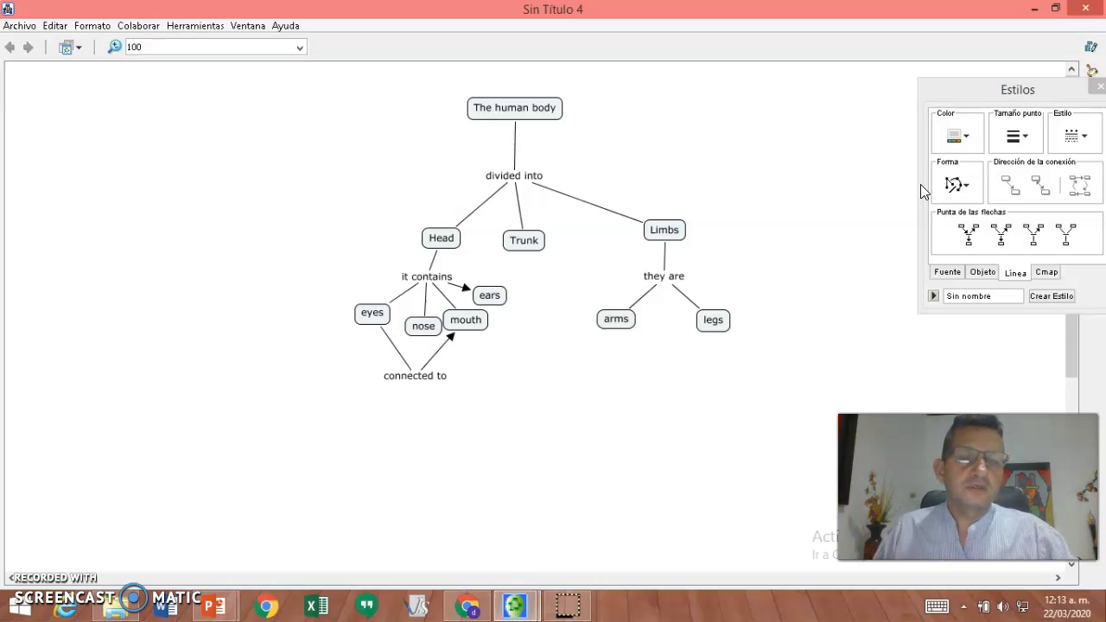
- Change the line from "connected to" to "mouth" into a curve and bend it outward to the lower right
left_click(440, 349)
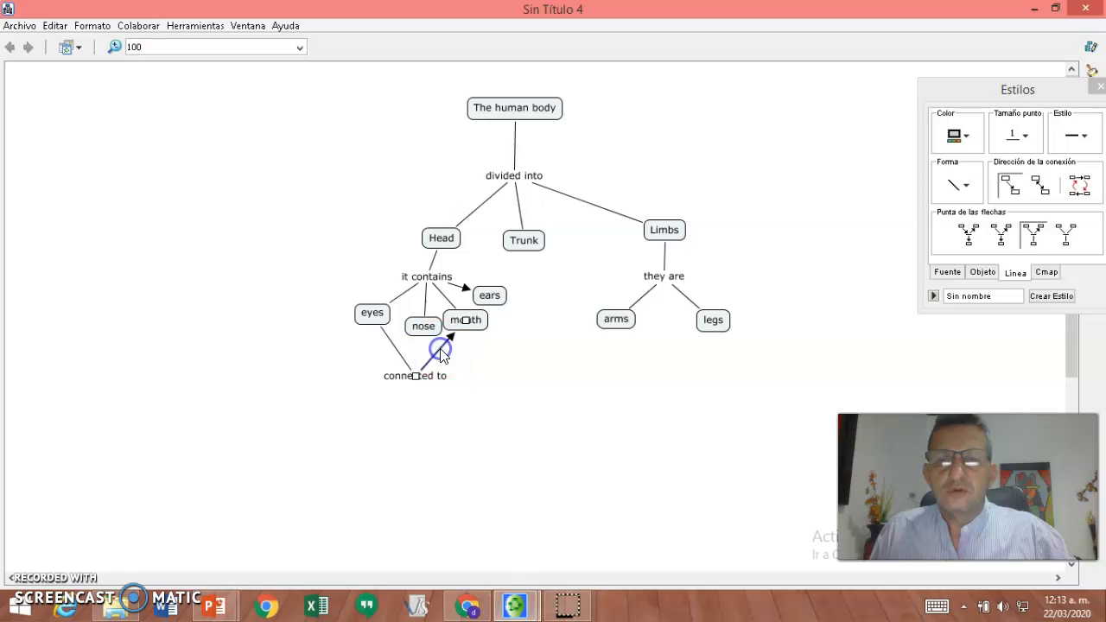
left_click(967, 189)
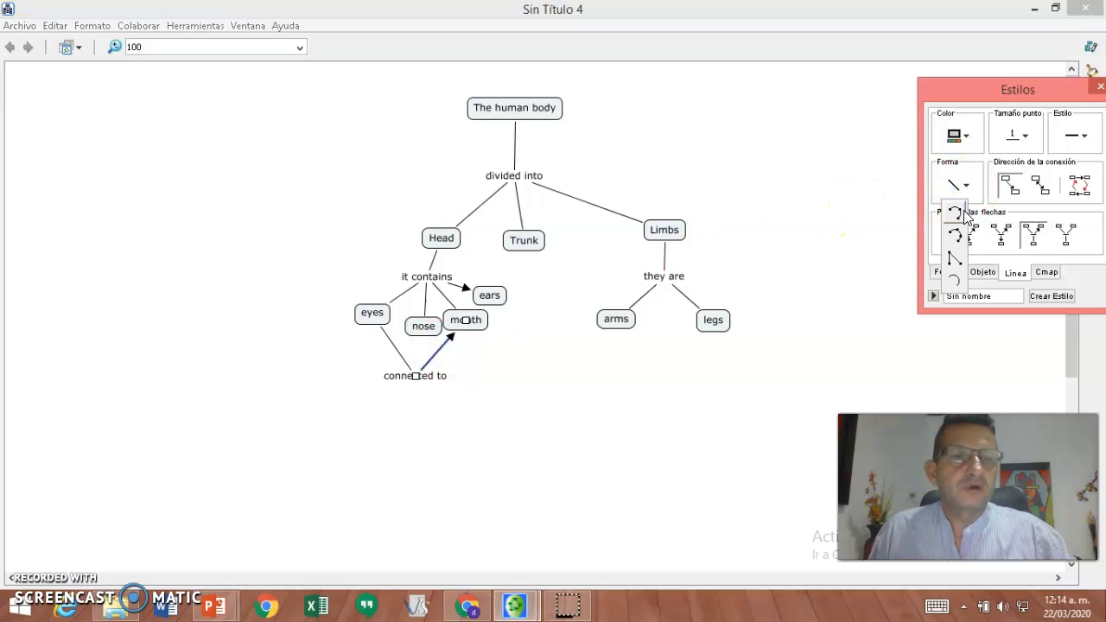
left_click(957, 214)
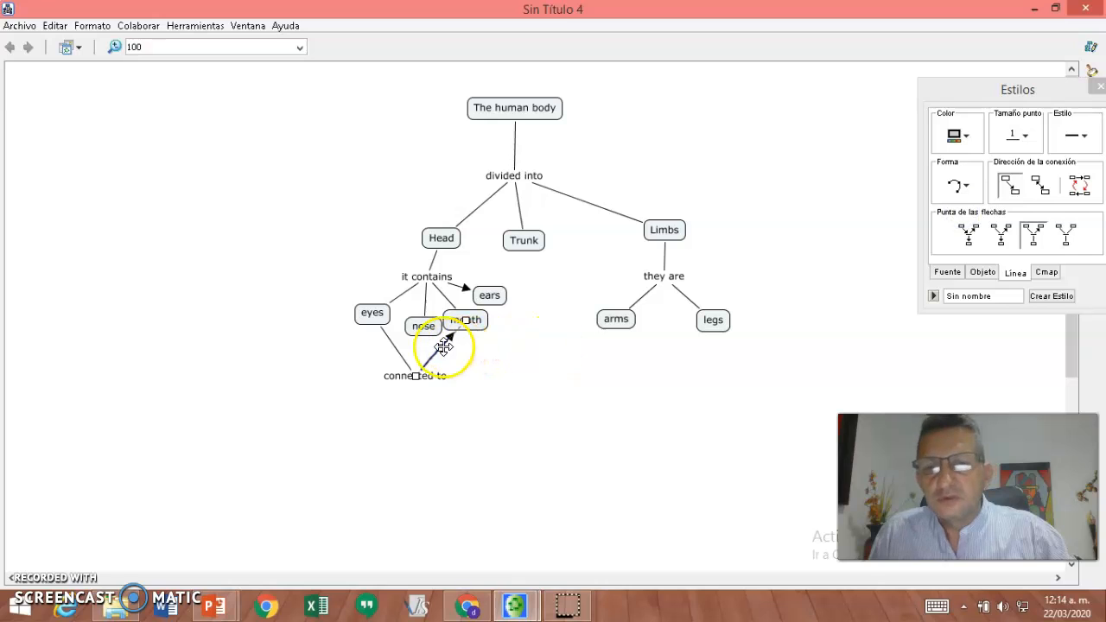
left_click_drag(439, 345, 491, 376)
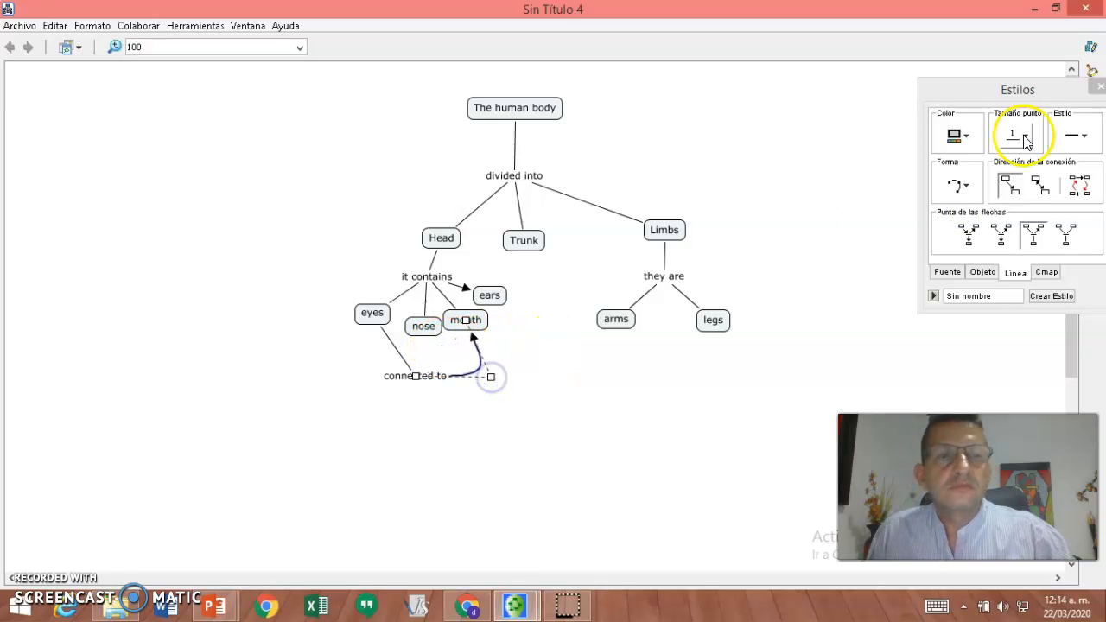
- Change the line between "eyes" and "connected to" into a curve and bend it outward to the lower left
left_click(398, 350)
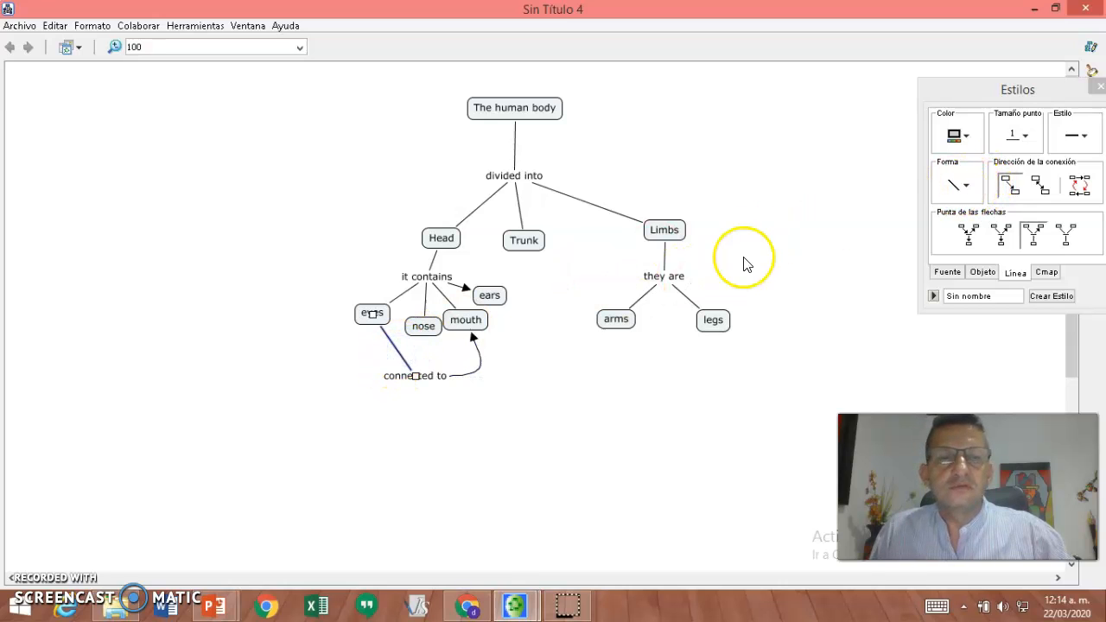
left_click(965, 184)
left_click(955, 210)
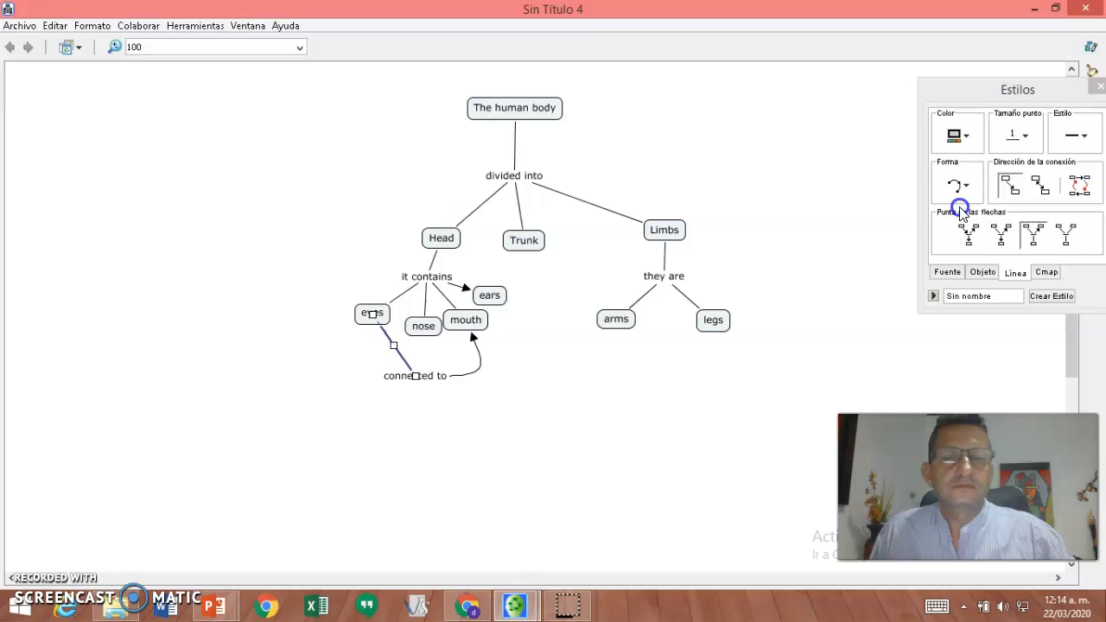
left_click_drag(395, 346, 337, 383)
left_click(572, 458)
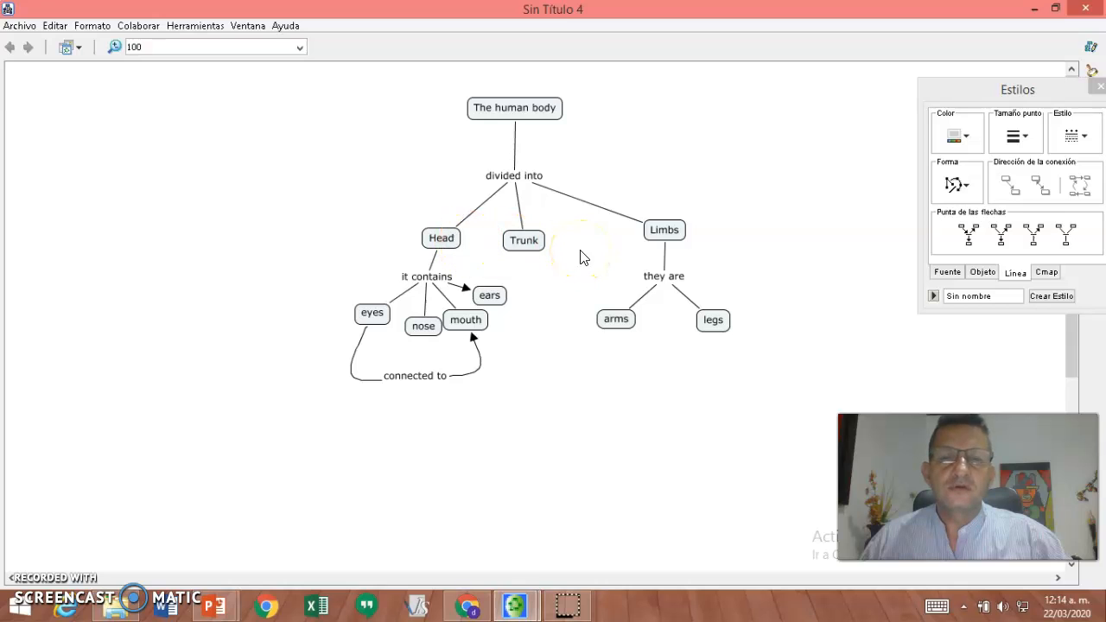
- Select all concepts in the map and fill their boxes with bright green
left_click(56, 27)
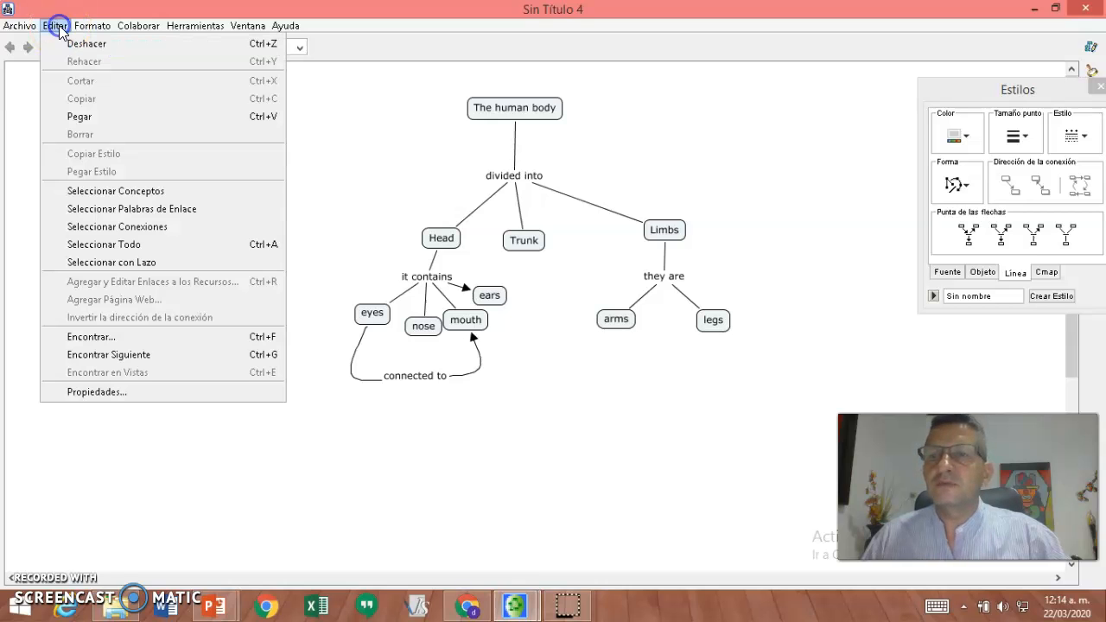
left_click(153, 197)
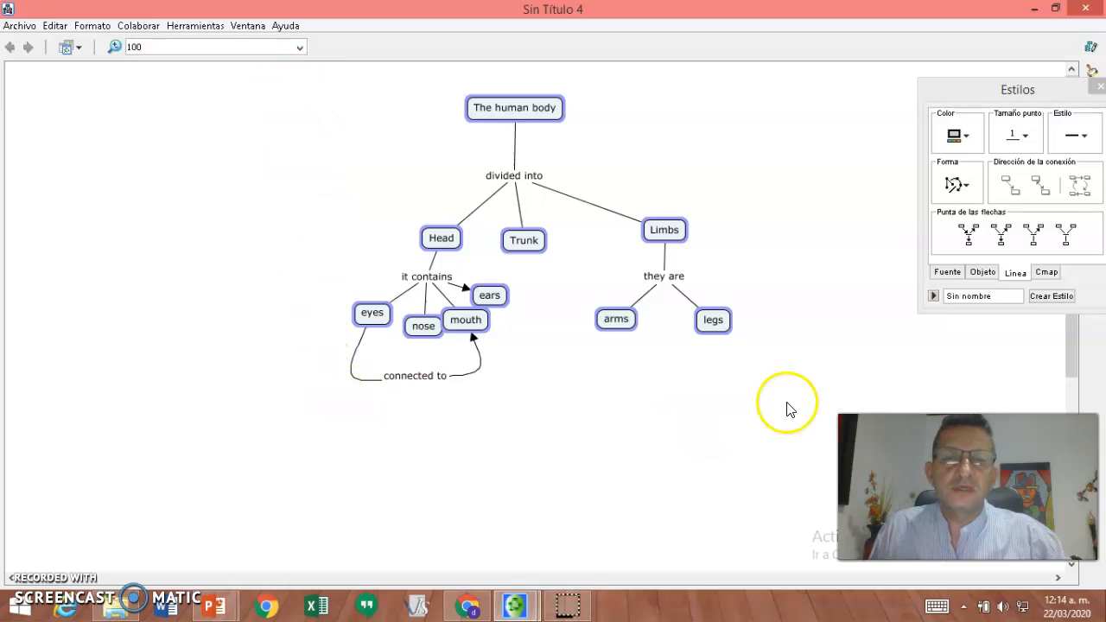
left_click(983, 275)
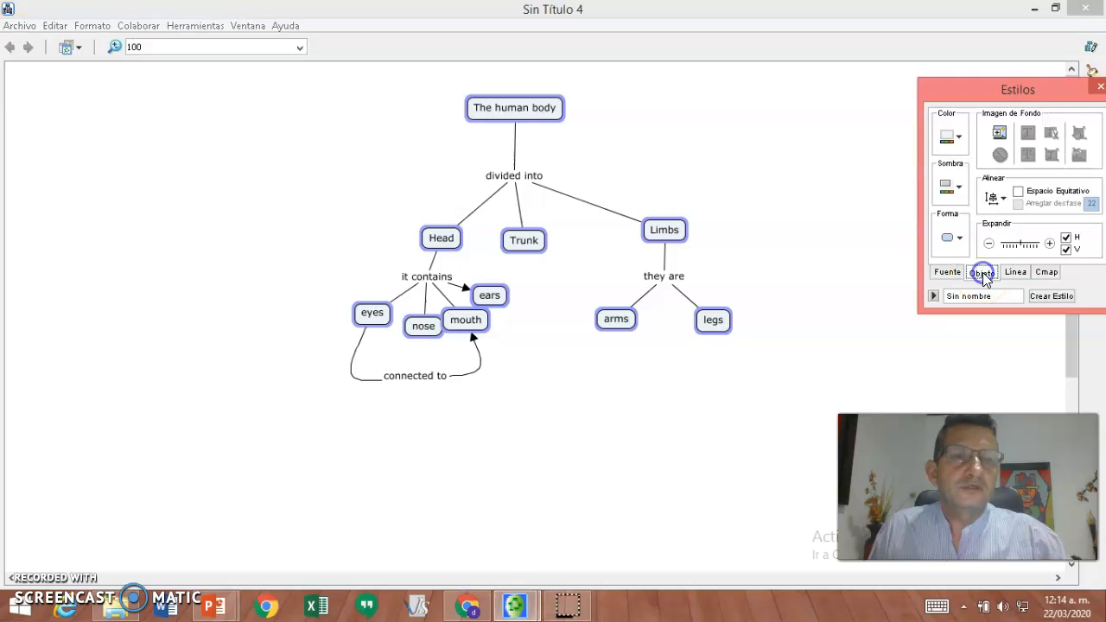
left_click(961, 141)
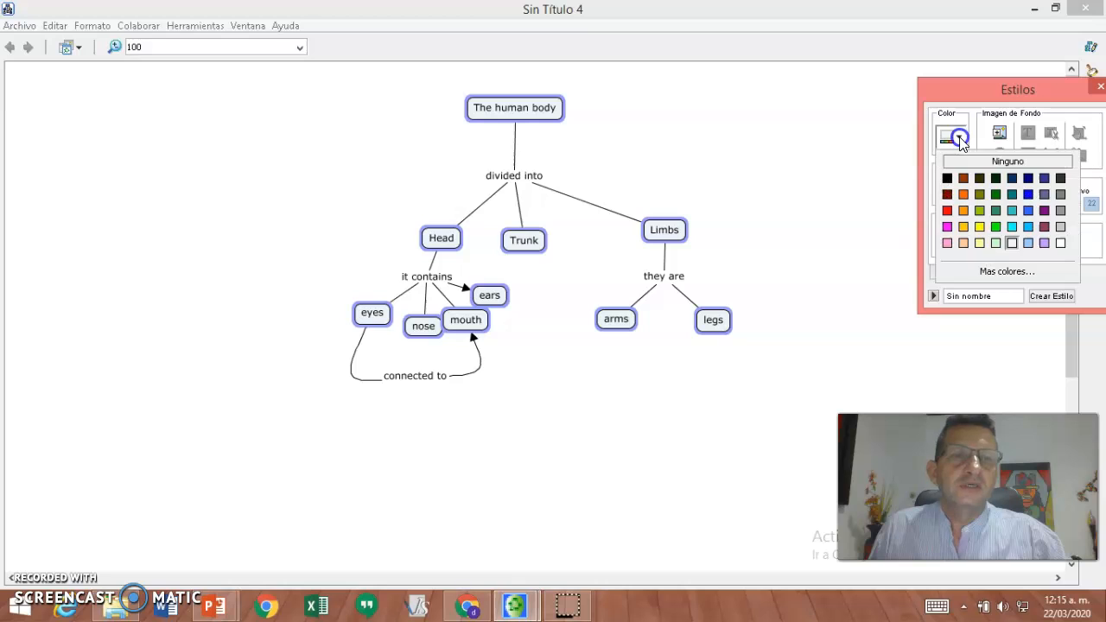
left_click(964, 195)
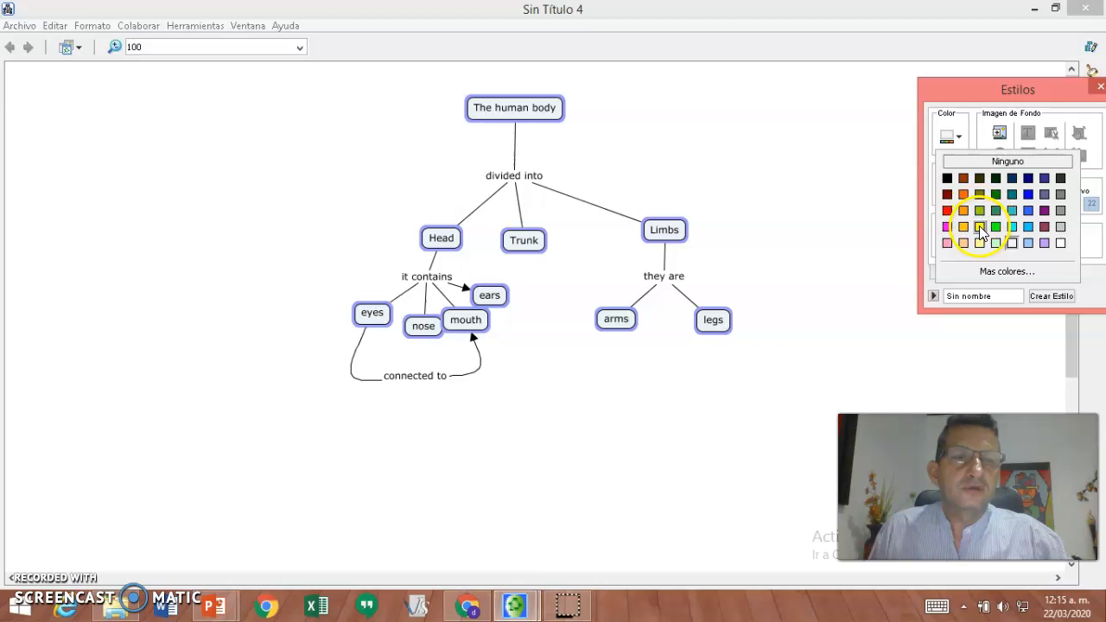
left_click(995, 227)
left_click(733, 192)
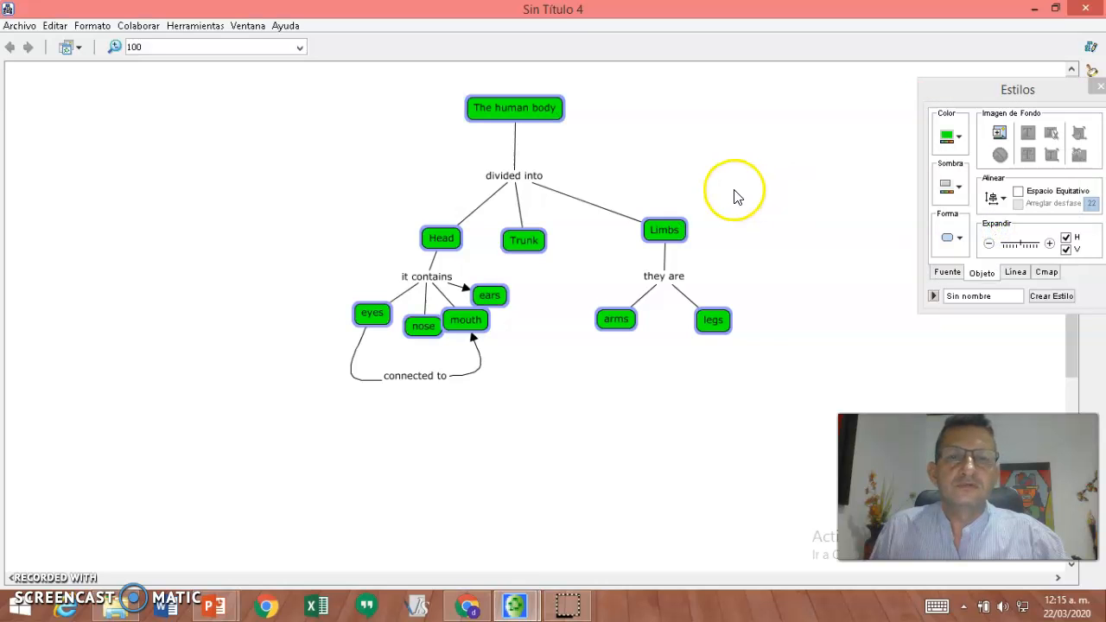
- Select all connections in the map, colour their lines red and set the line thickness to 3
left_click(579, 199)
left_click(577, 200)
left_click(56, 25)
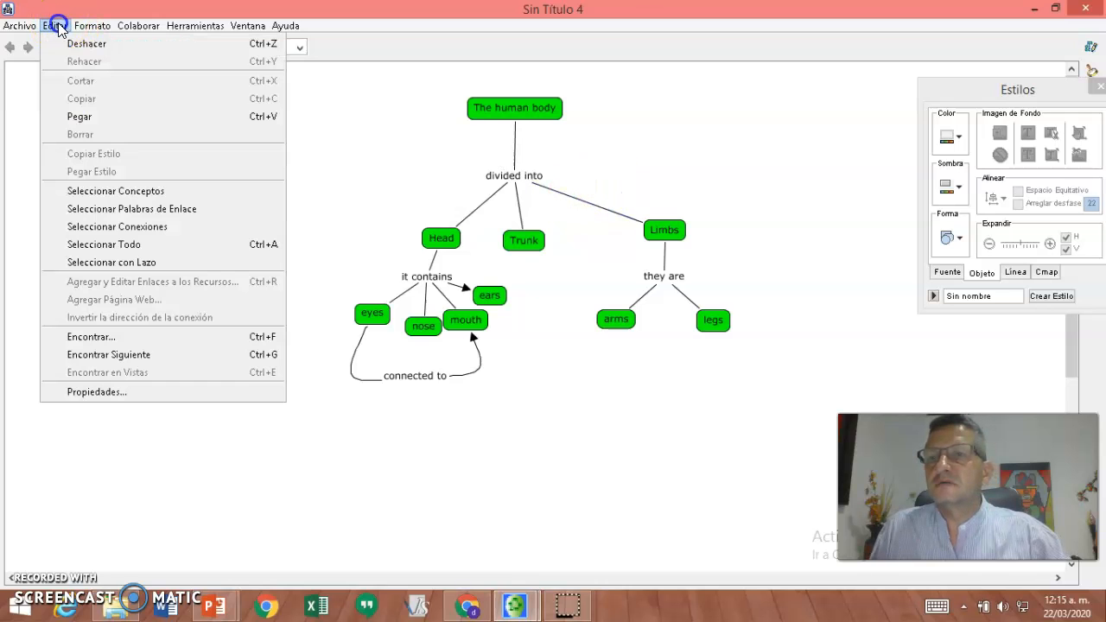
left_click(134, 228)
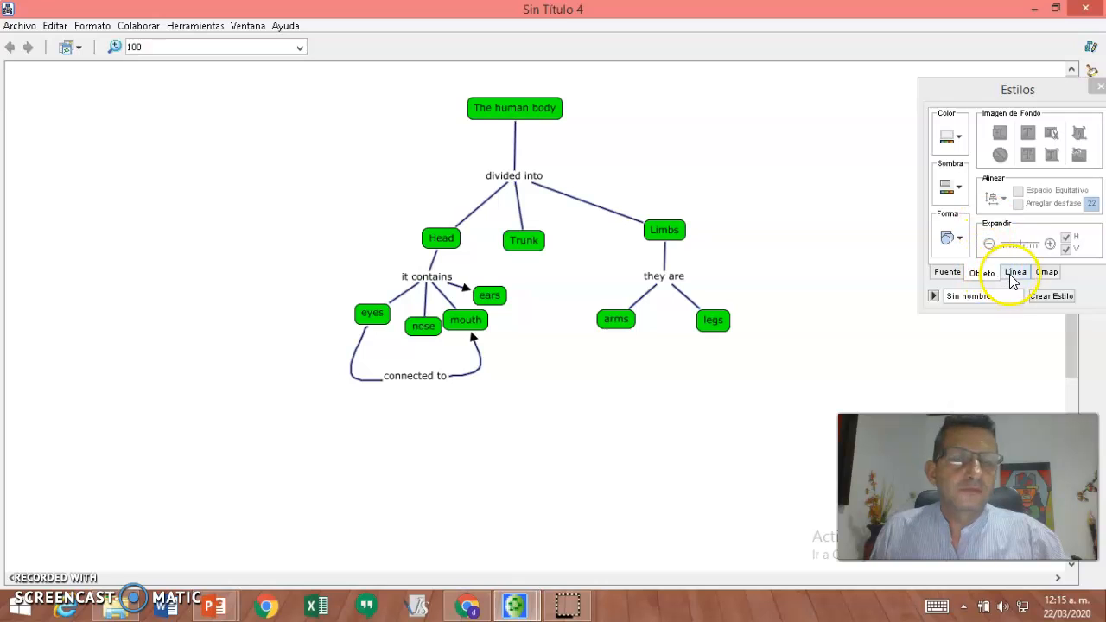
left_click(1017, 275)
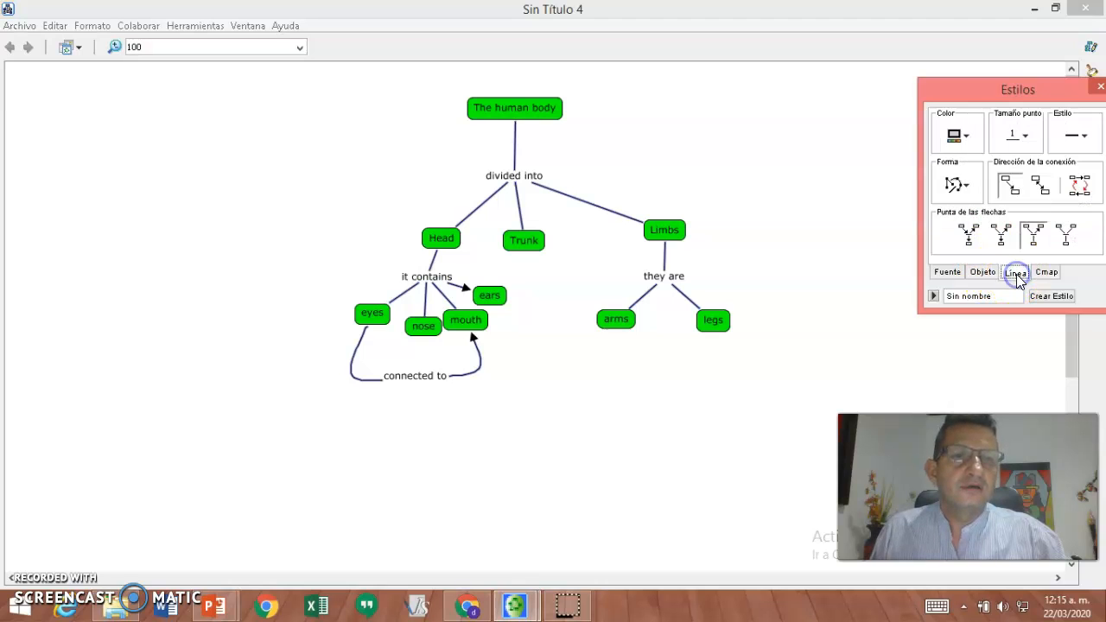
left_click(967, 138)
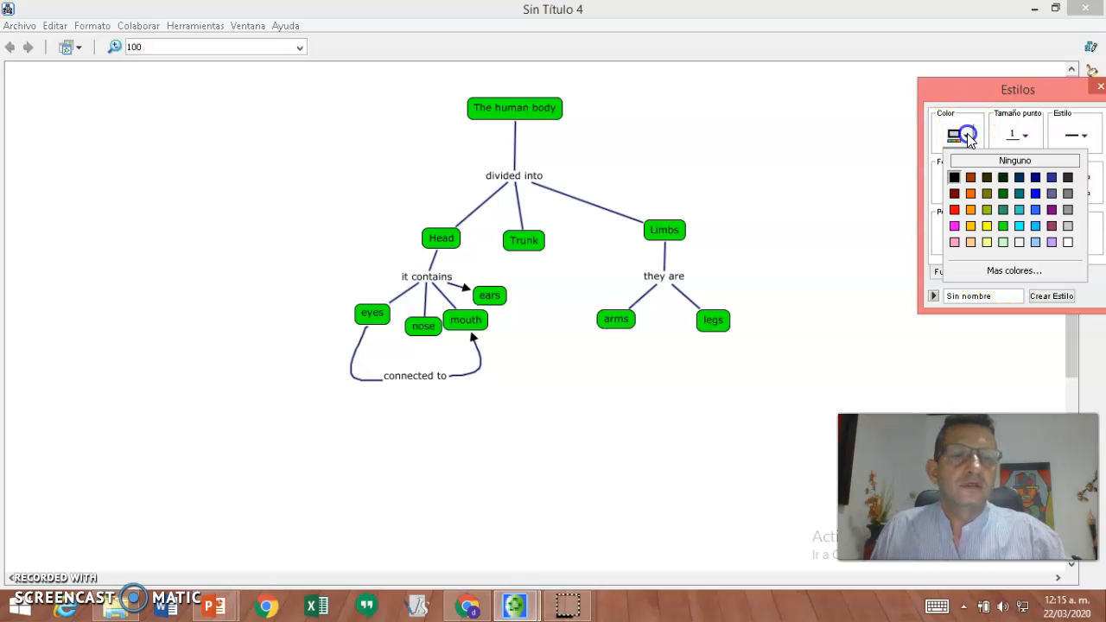
left_click(953, 210)
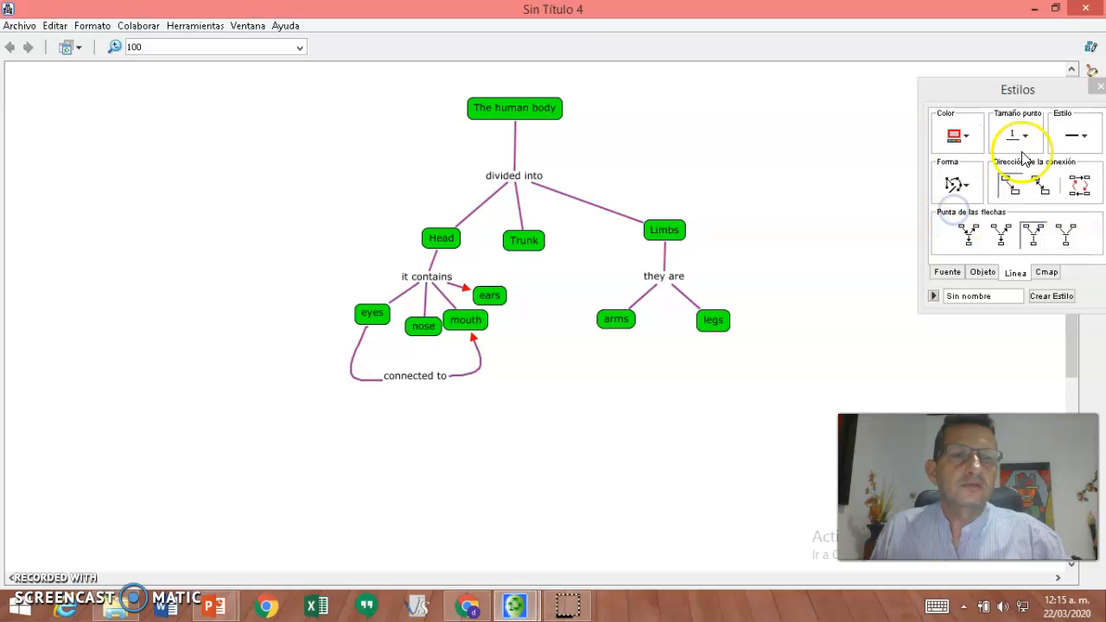
left_click(1027, 137)
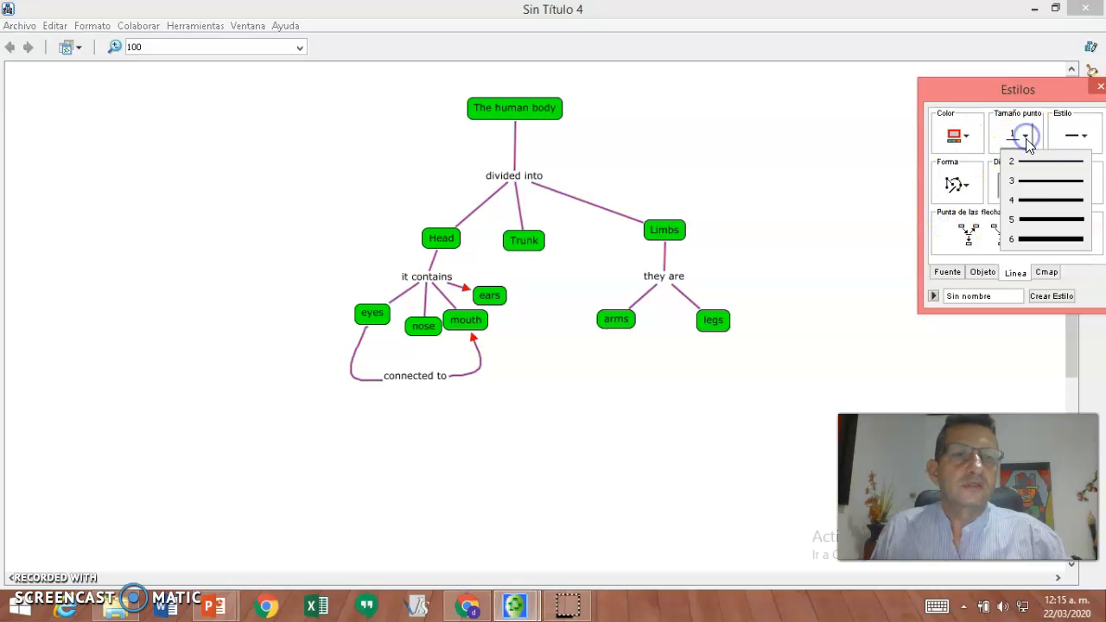
left_click(1037, 186)
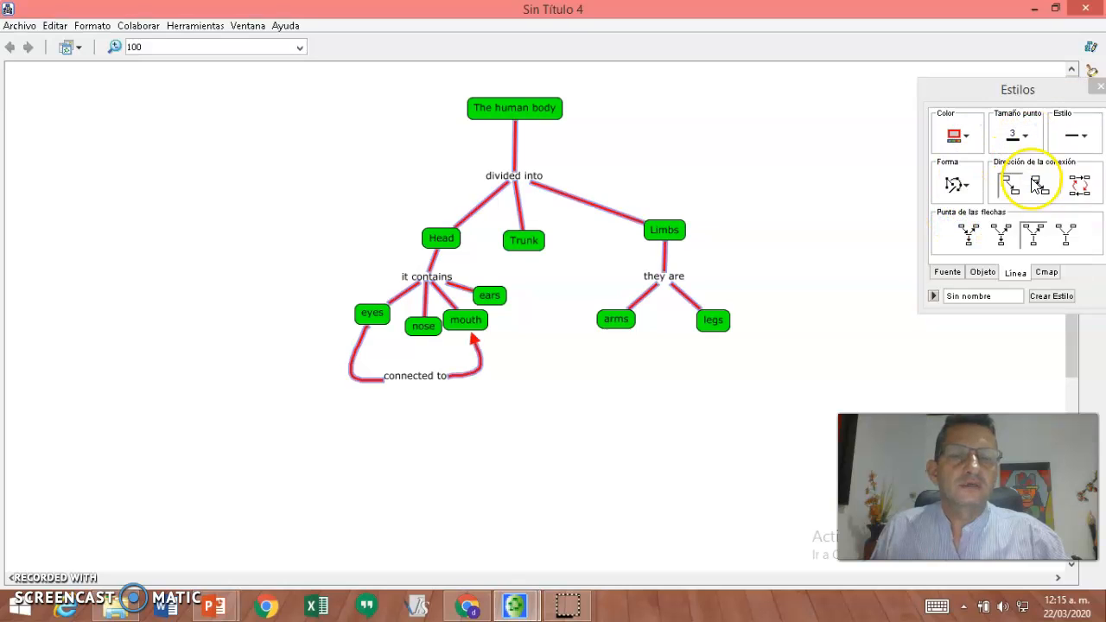
left_click(780, 190)
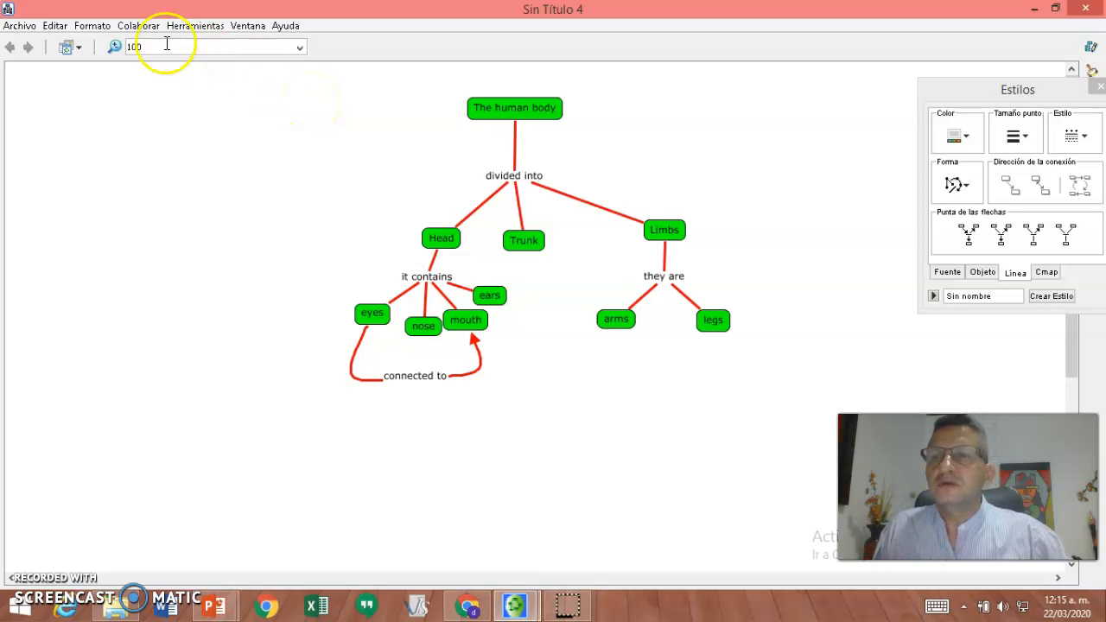
- Apply an automatic hierarchical layout to the whole map, with straight lines and unlimited nodes per level
left_click(96, 27)
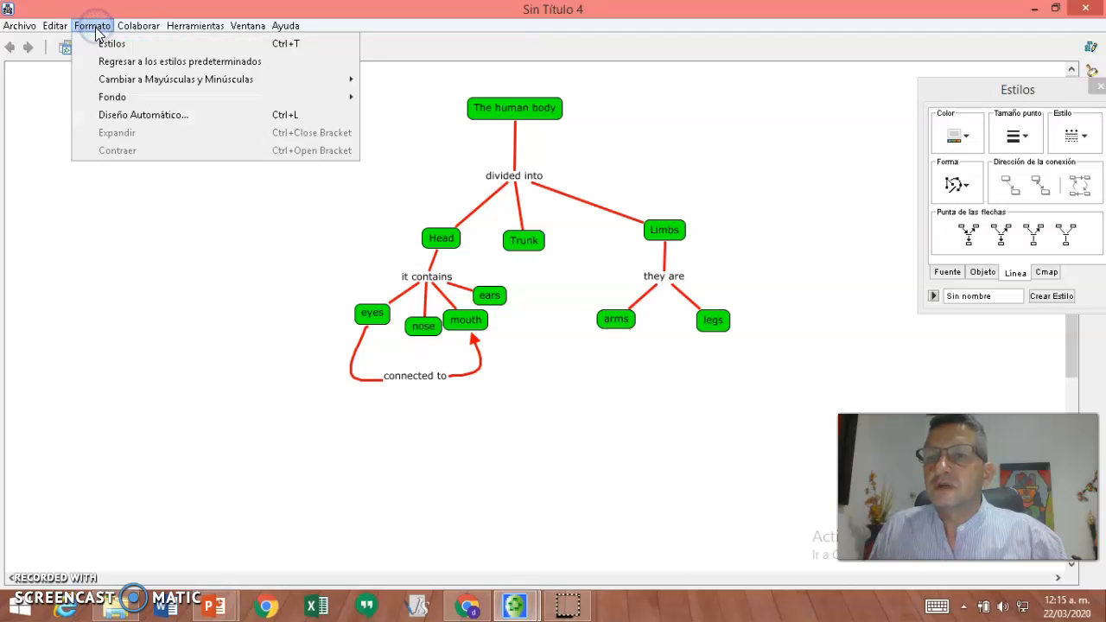
mouse_move(138, 102)
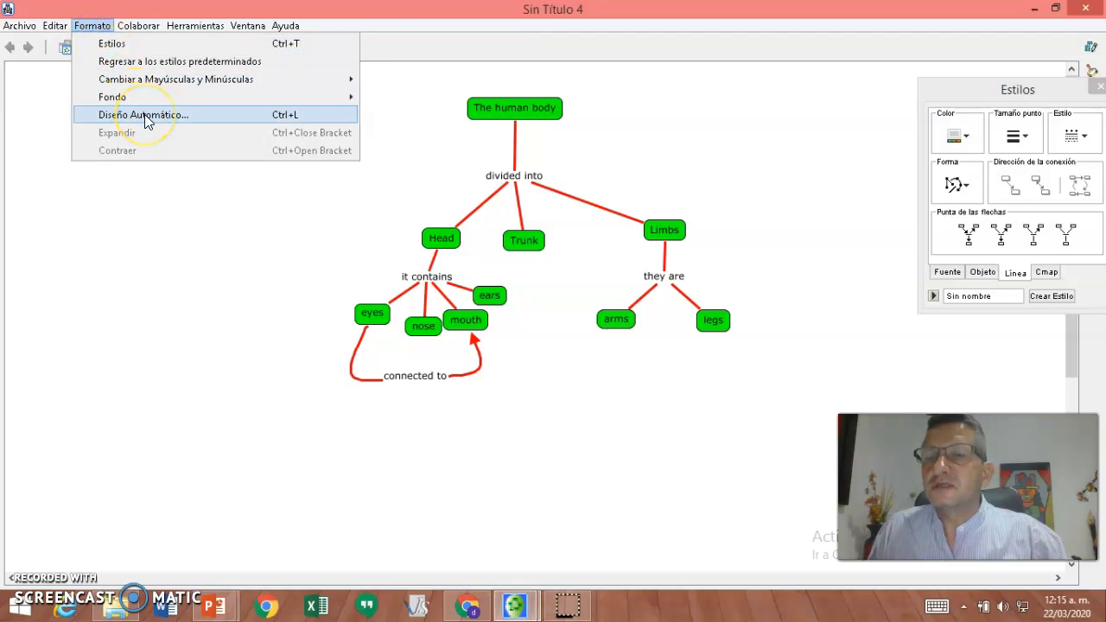
left_click(144, 114)
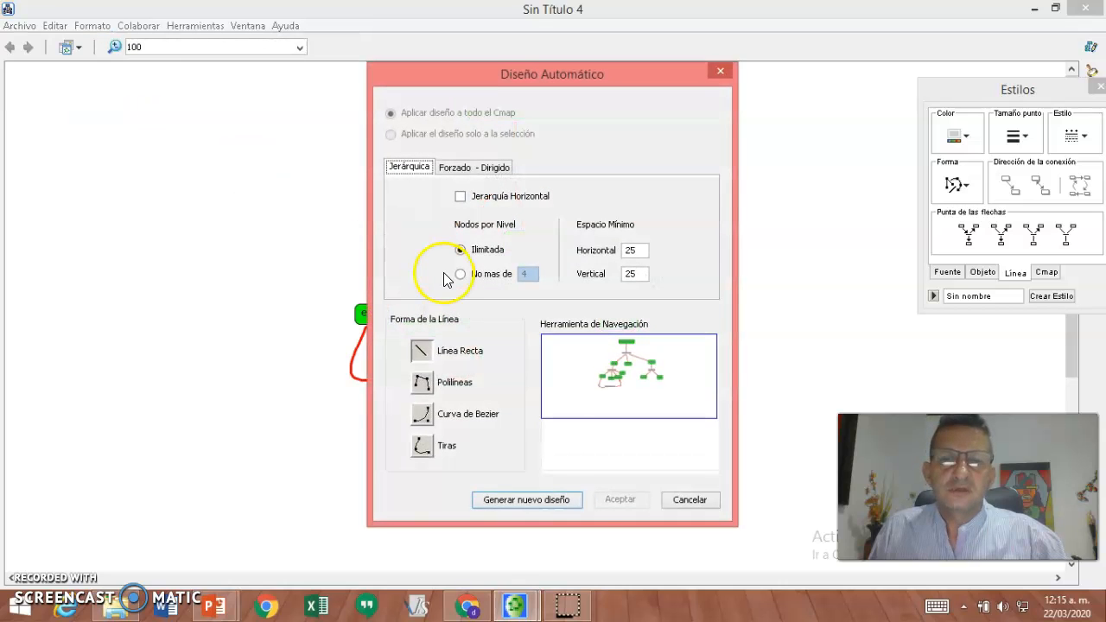
left_click(536, 501)
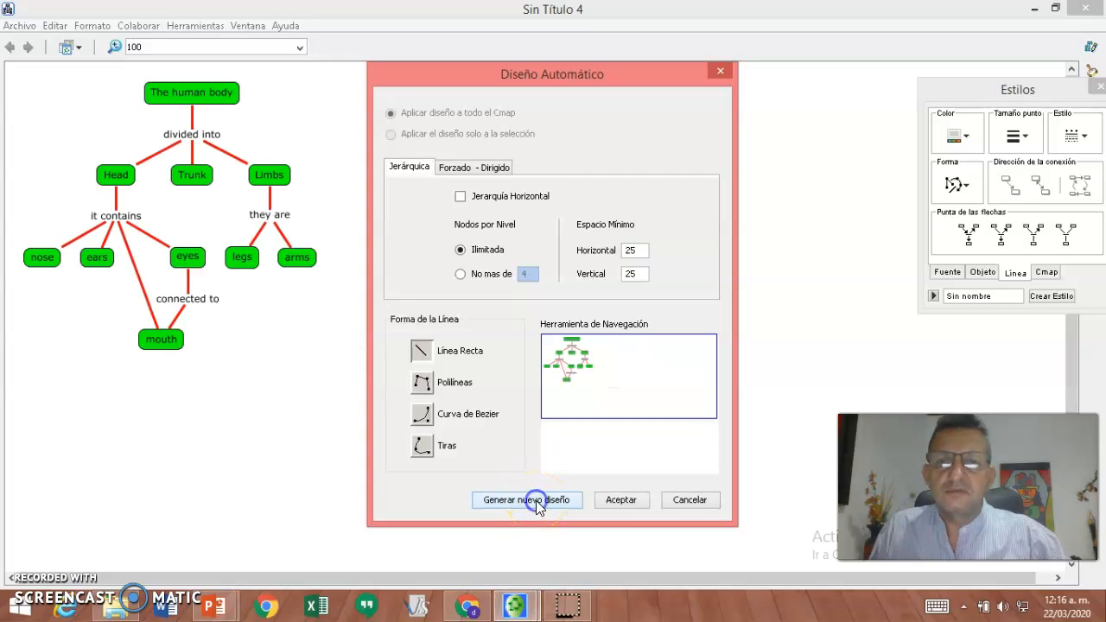
left_click(621, 501)
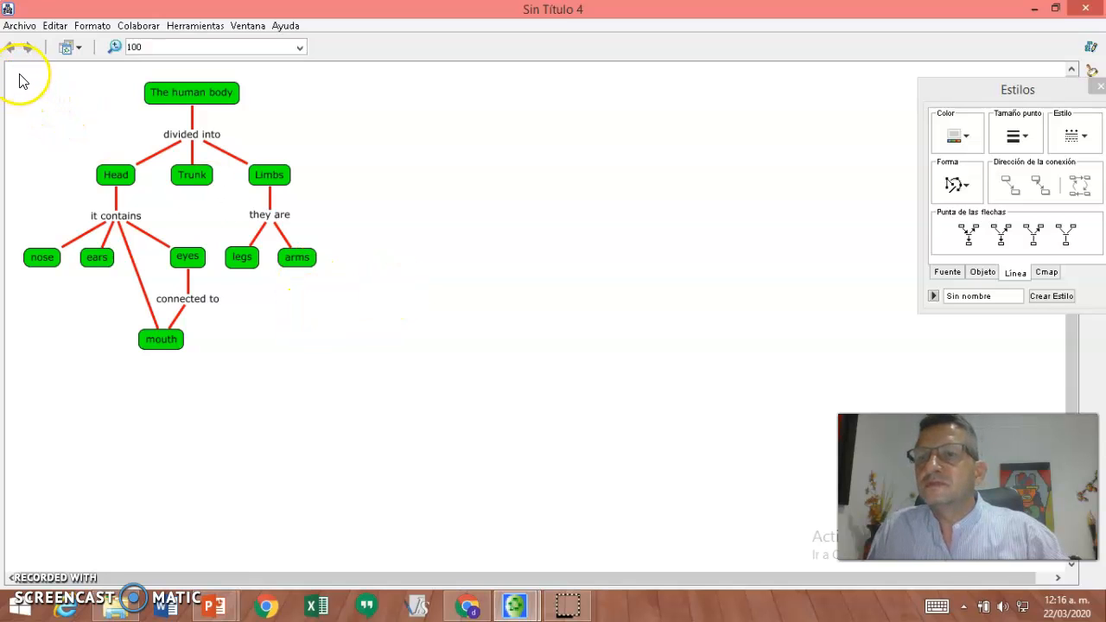
- Select the entire map and move it to the upper middle of the canvas
left_click_drag(21, 76, 380, 399)
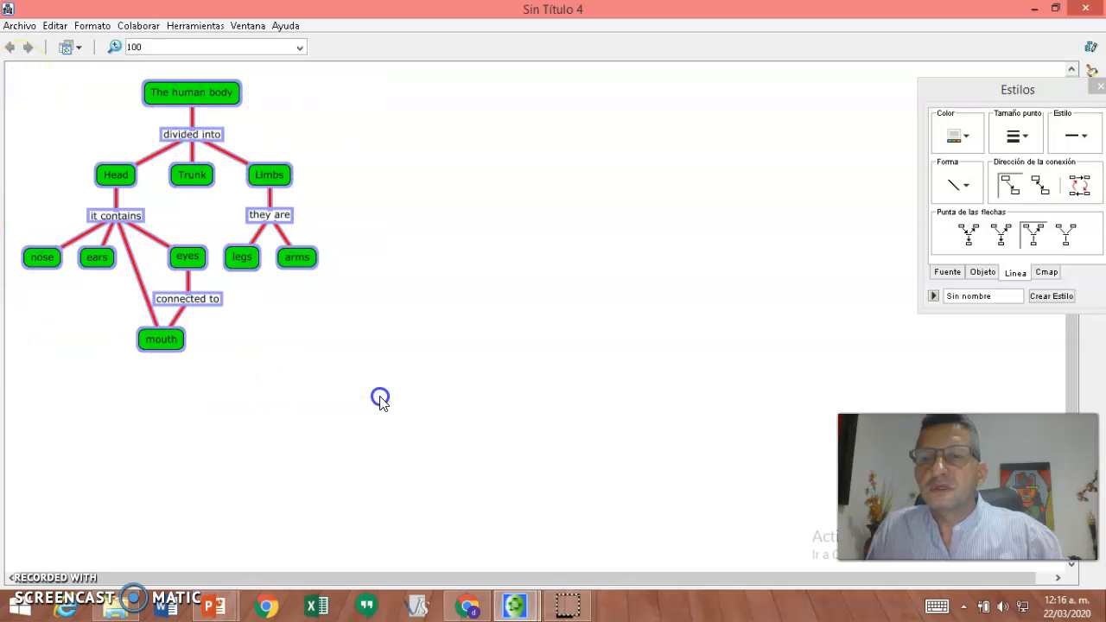
left_click_drag(184, 99, 525, 98)
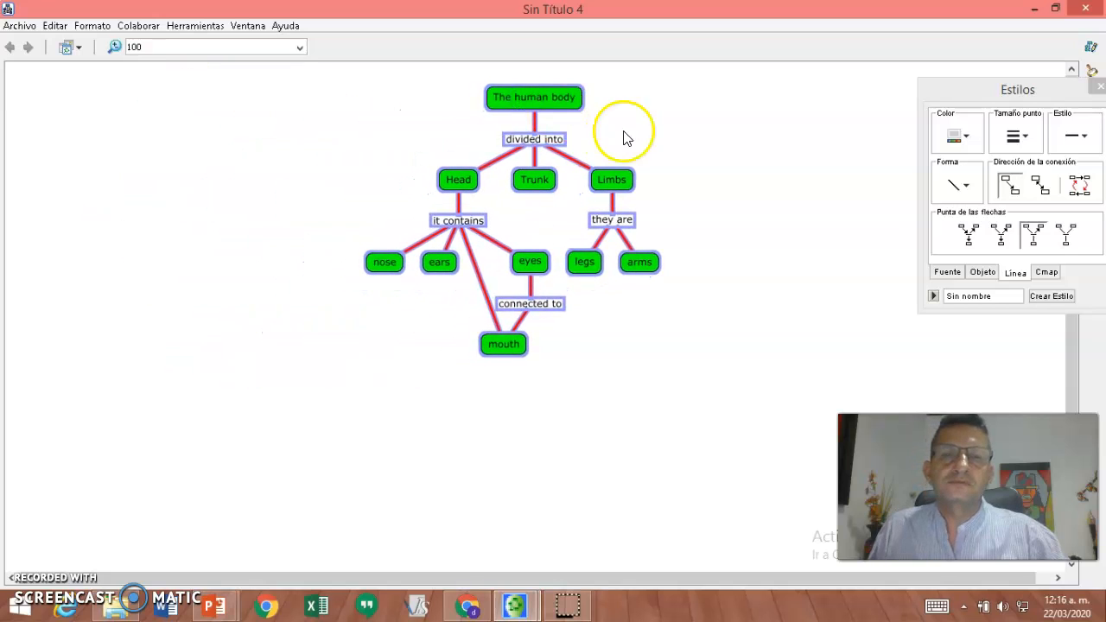
left_click(673, 133)
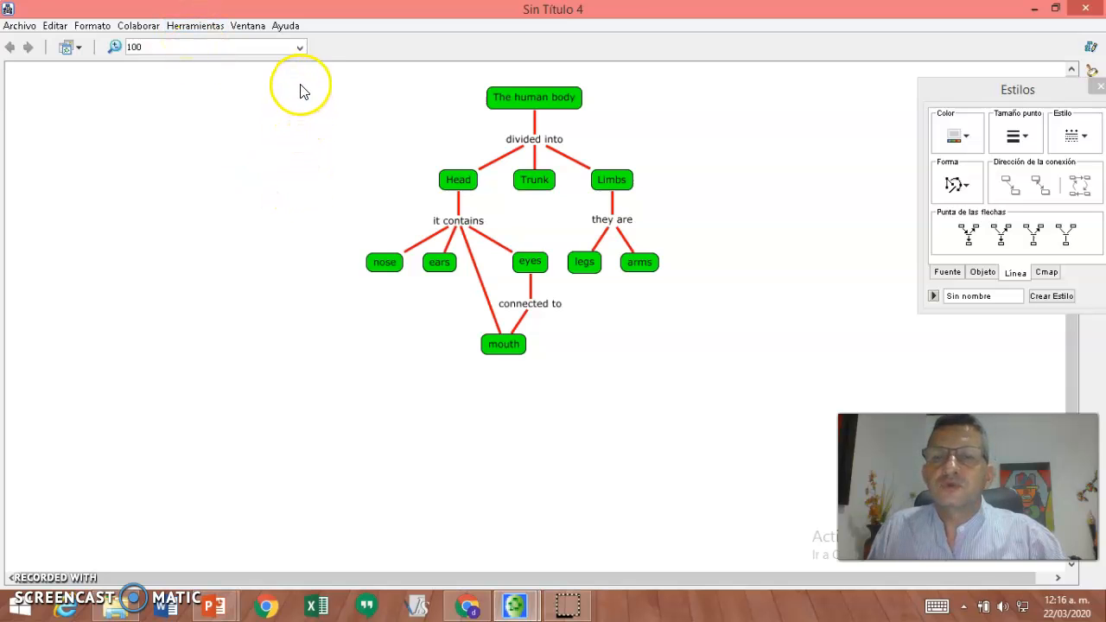
left_click(182, 27)
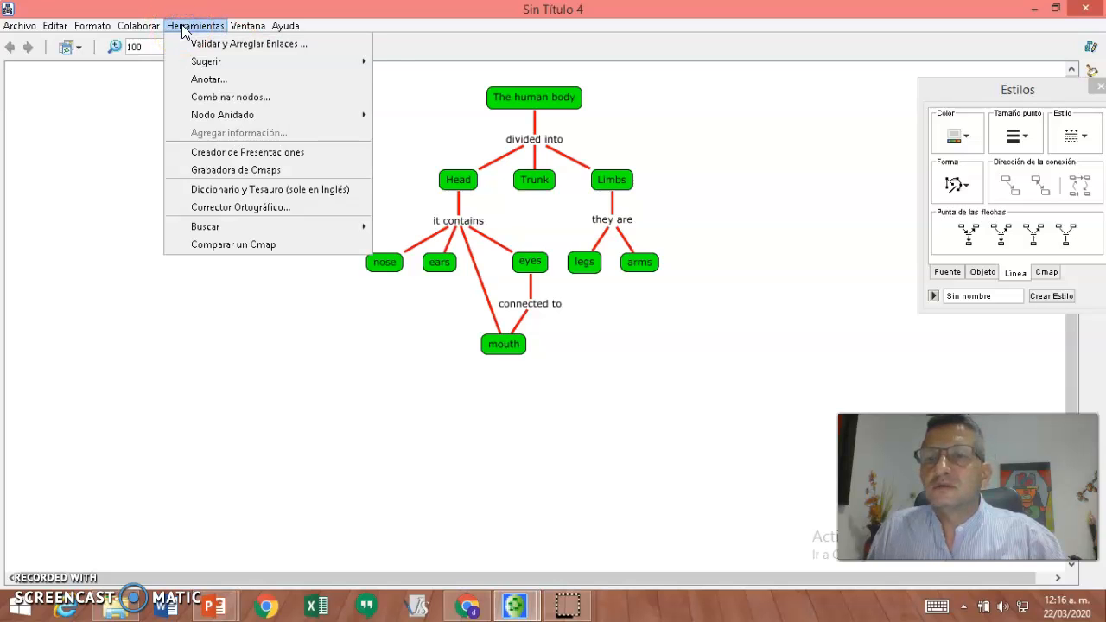
left_click(143, 26)
left_click(149, 28)
left_click(93, 27)
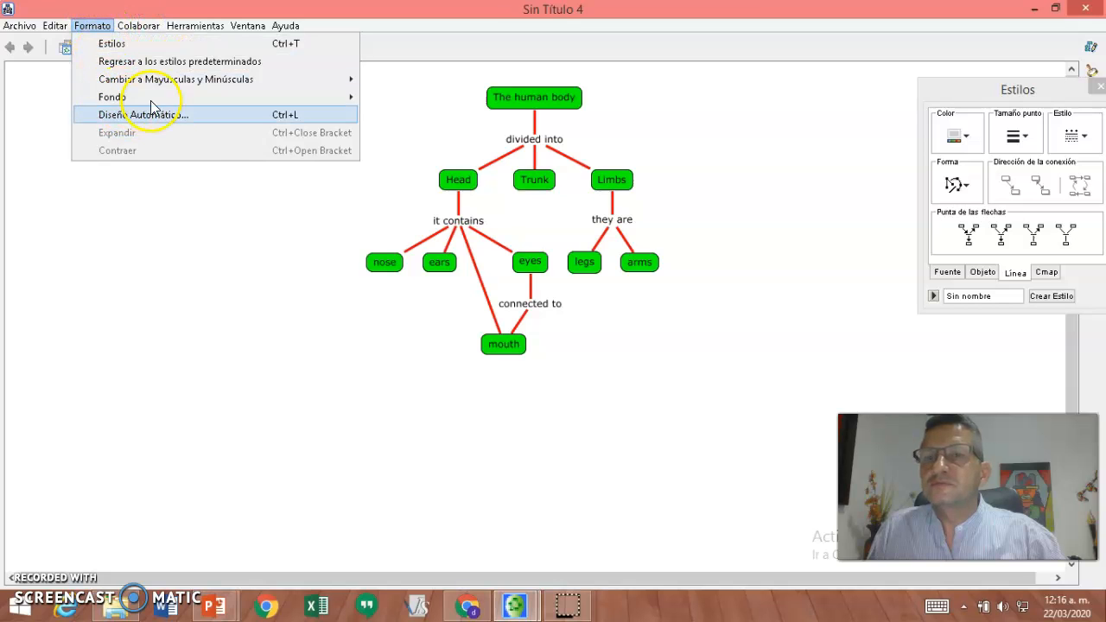
mouse_move(122, 99)
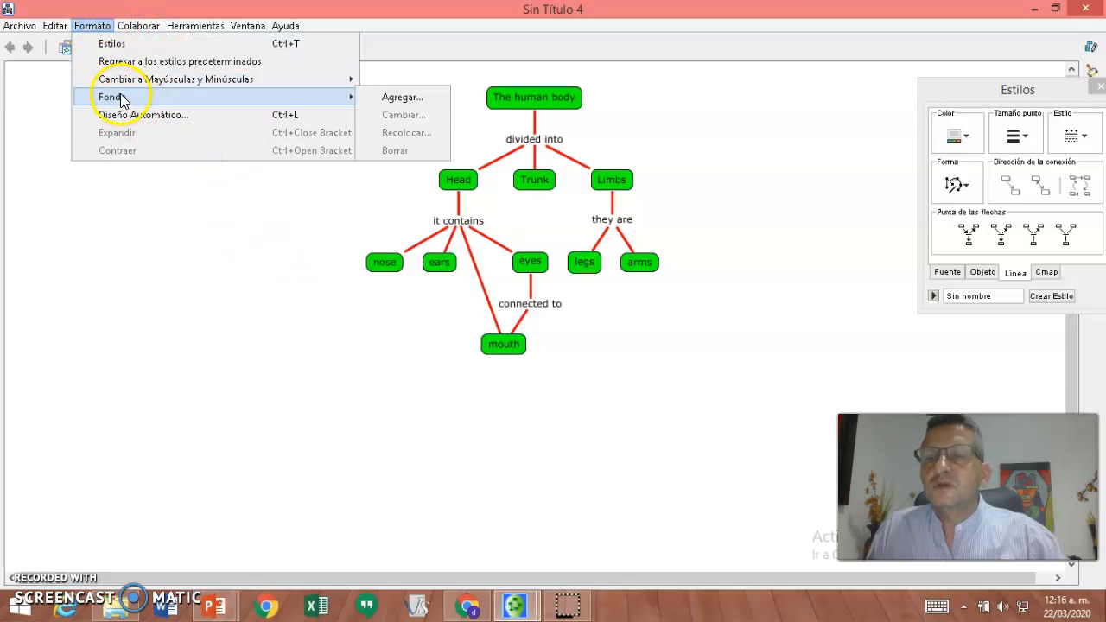
left_click(631, 347)
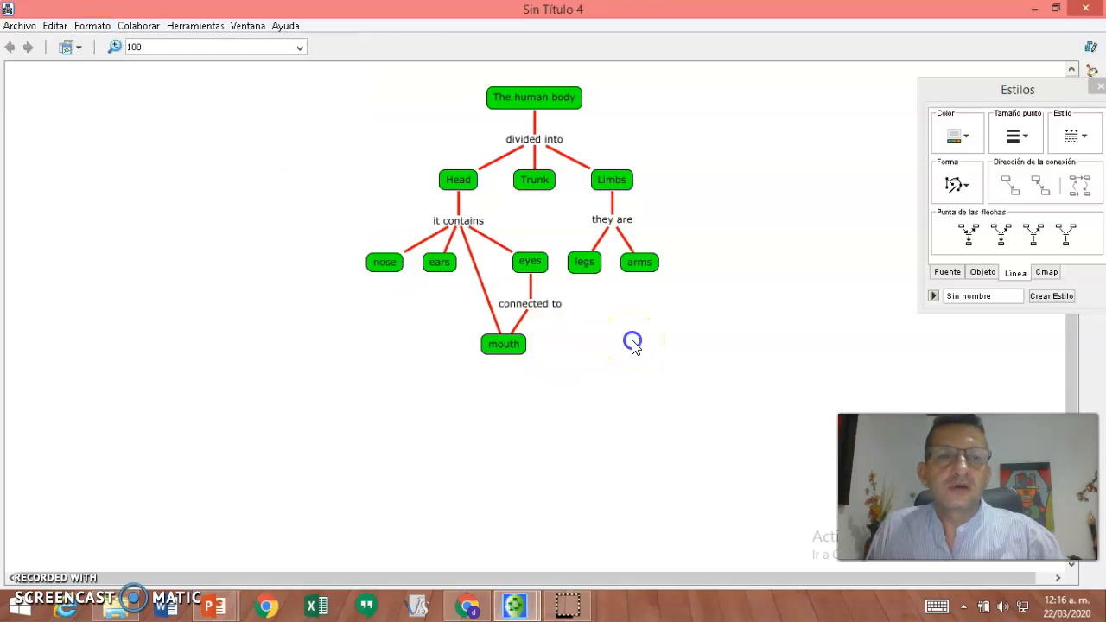
- Try yellow as the map's background colour and replace it with light orange
left_click(1046, 273)
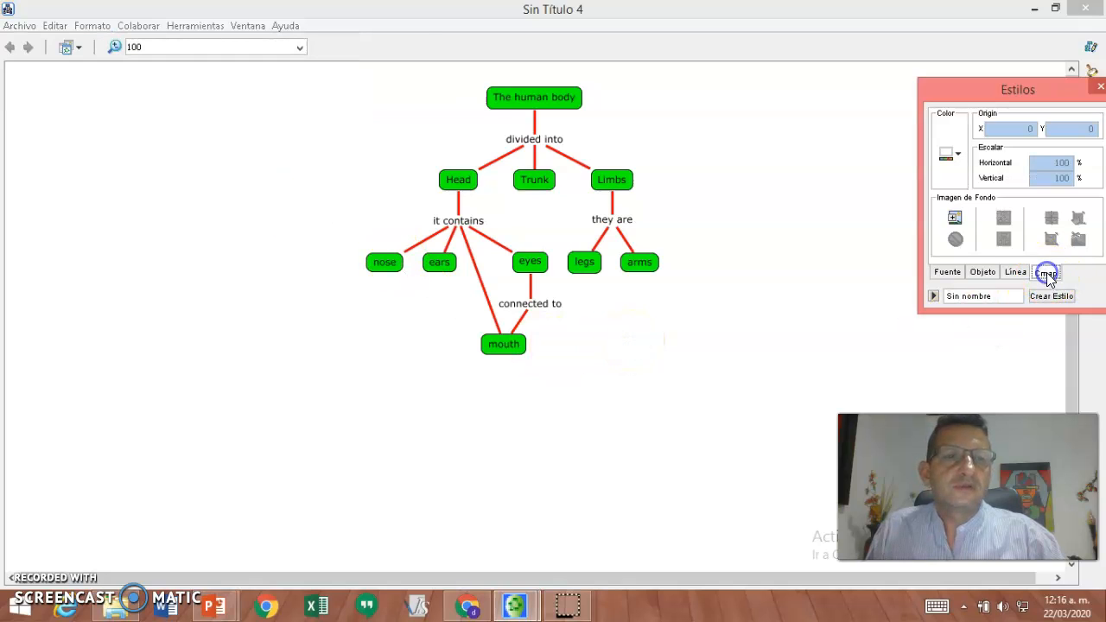
left_click(957, 155)
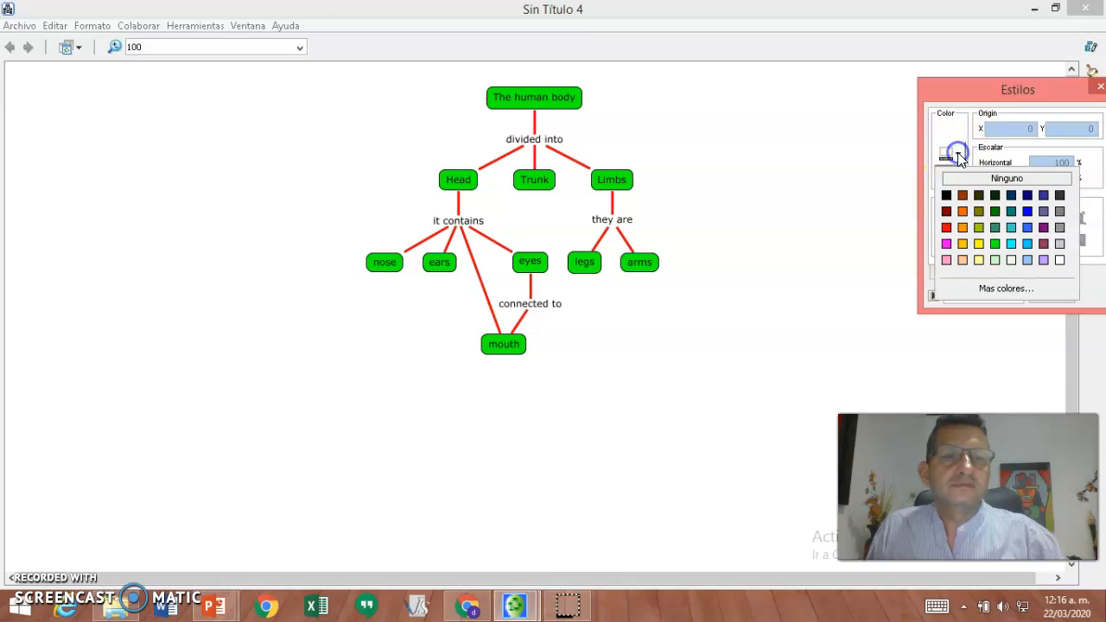
left_click(979, 245)
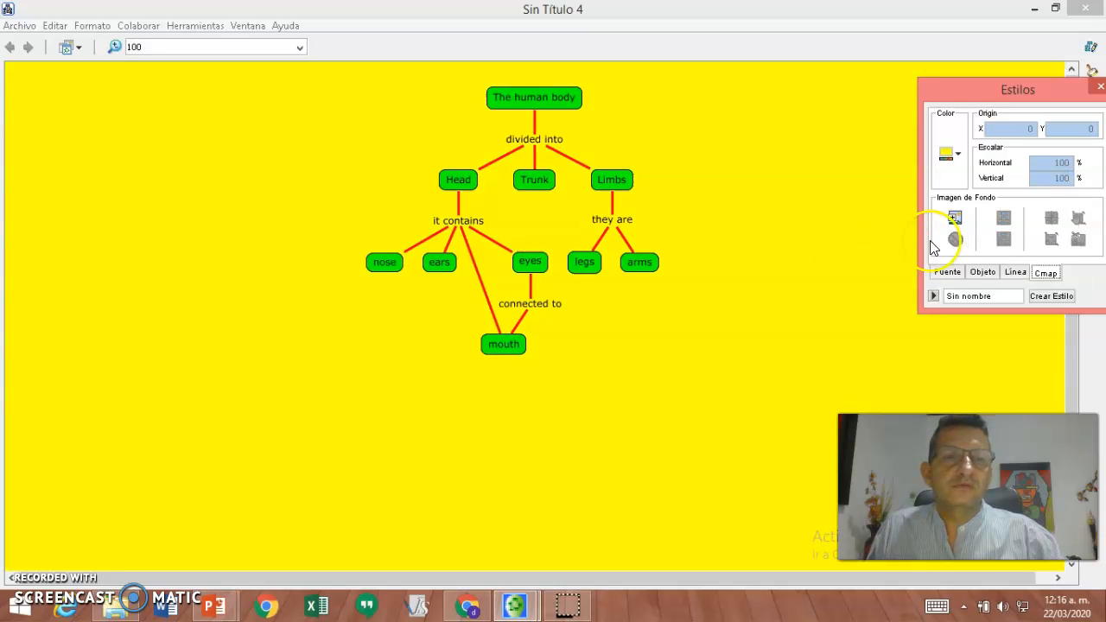
left_click(959, 154)
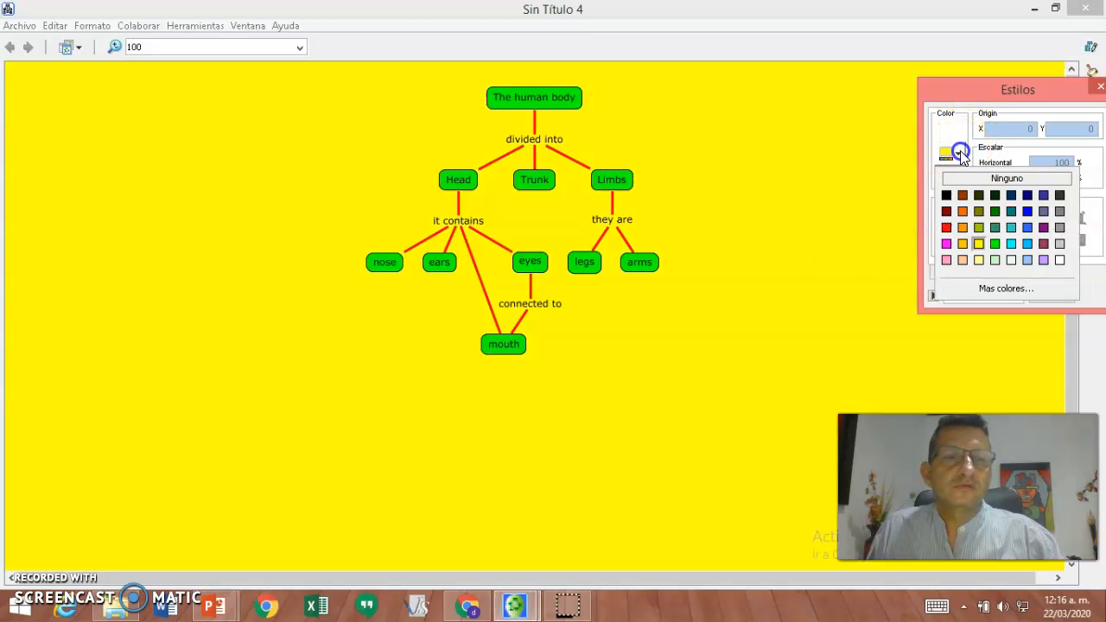
left_click(961, 259)
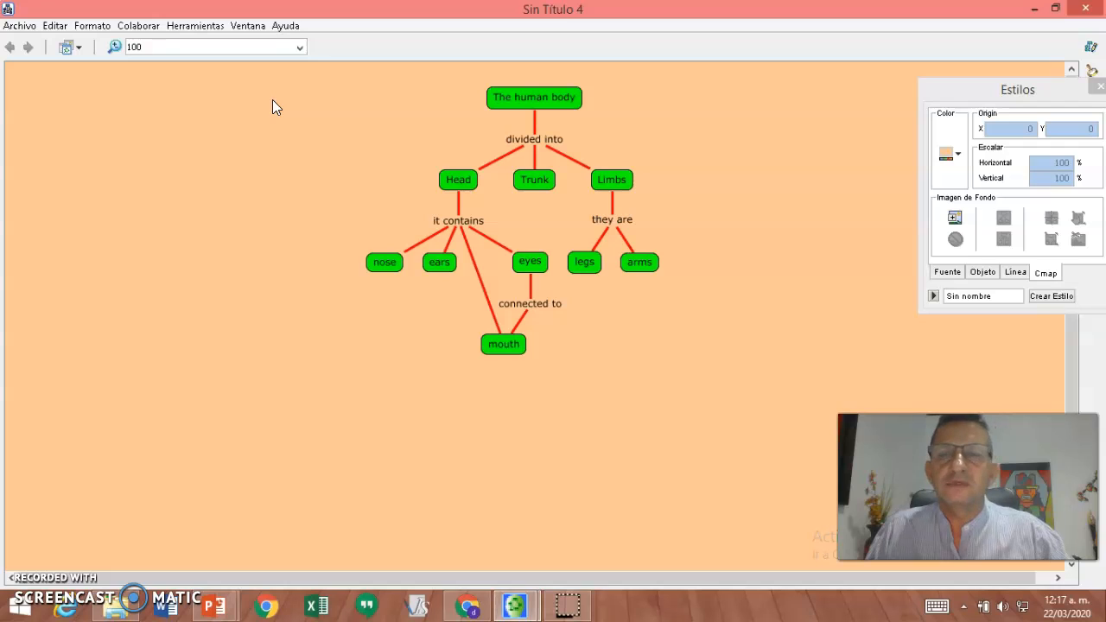
- Attach an annotation reading "left and right" to the "arms" concept, minimise it and place it at the box's lower-right corner
right_click(651, 263)
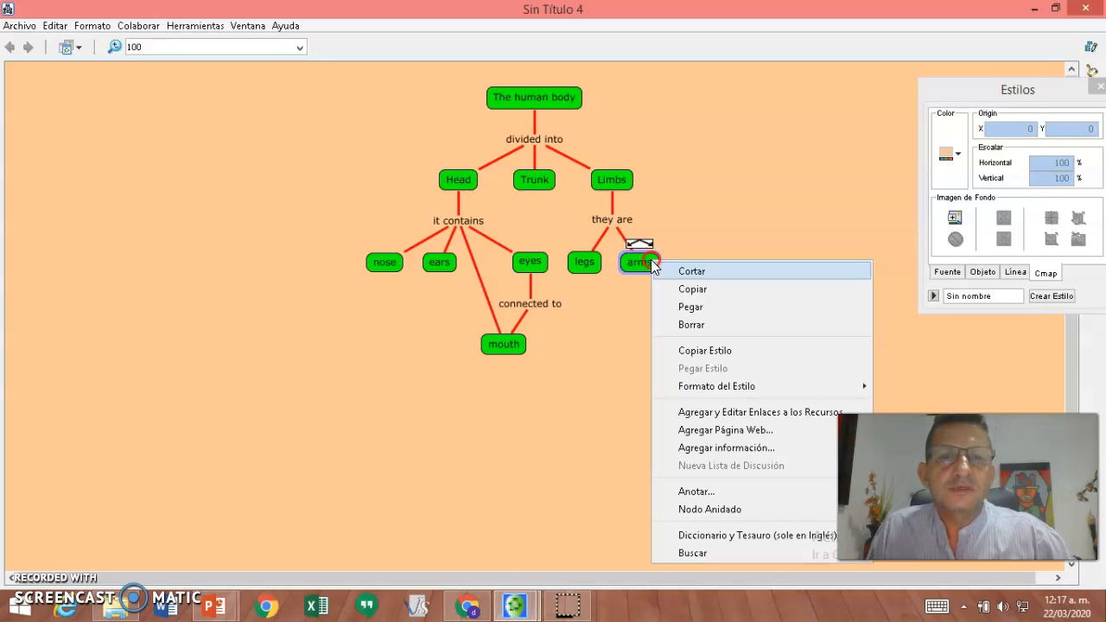
left_click(696, 492)
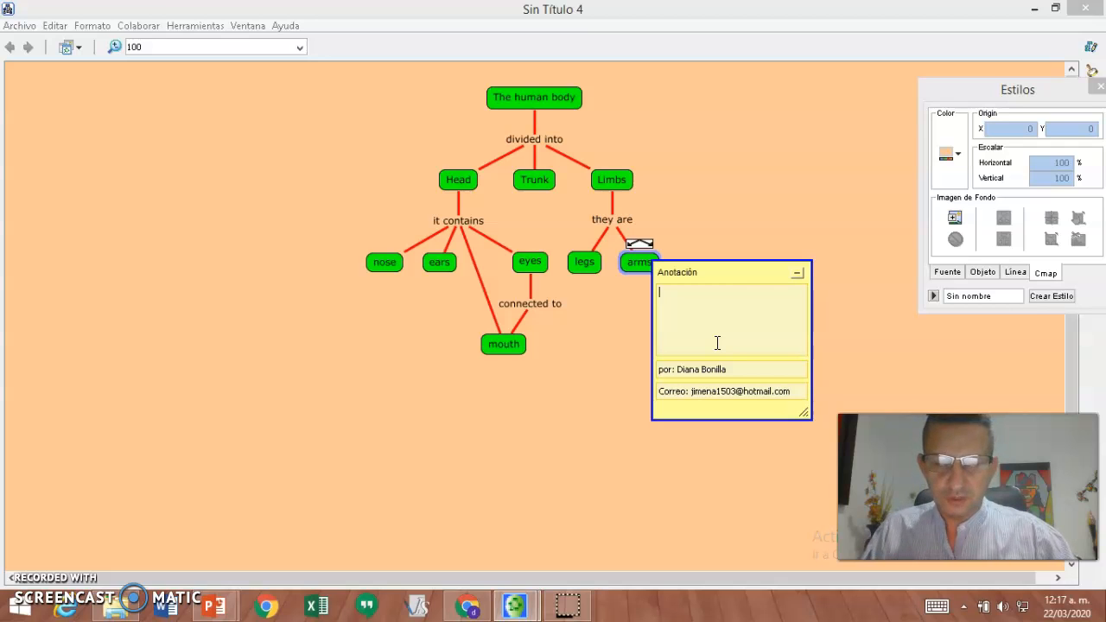
type("left")
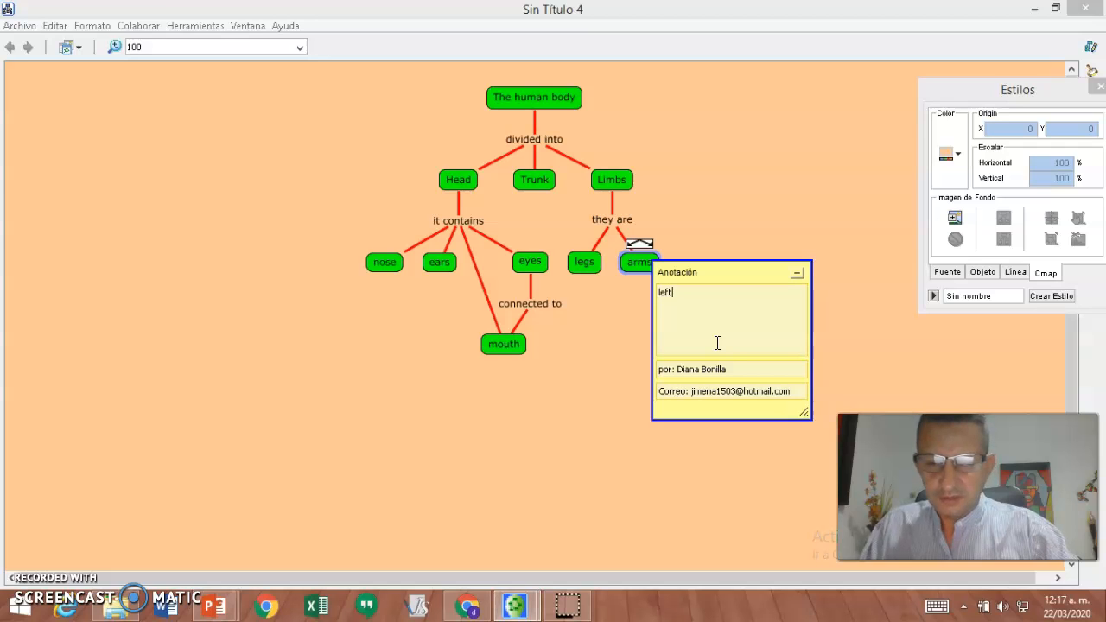
type(" and right")
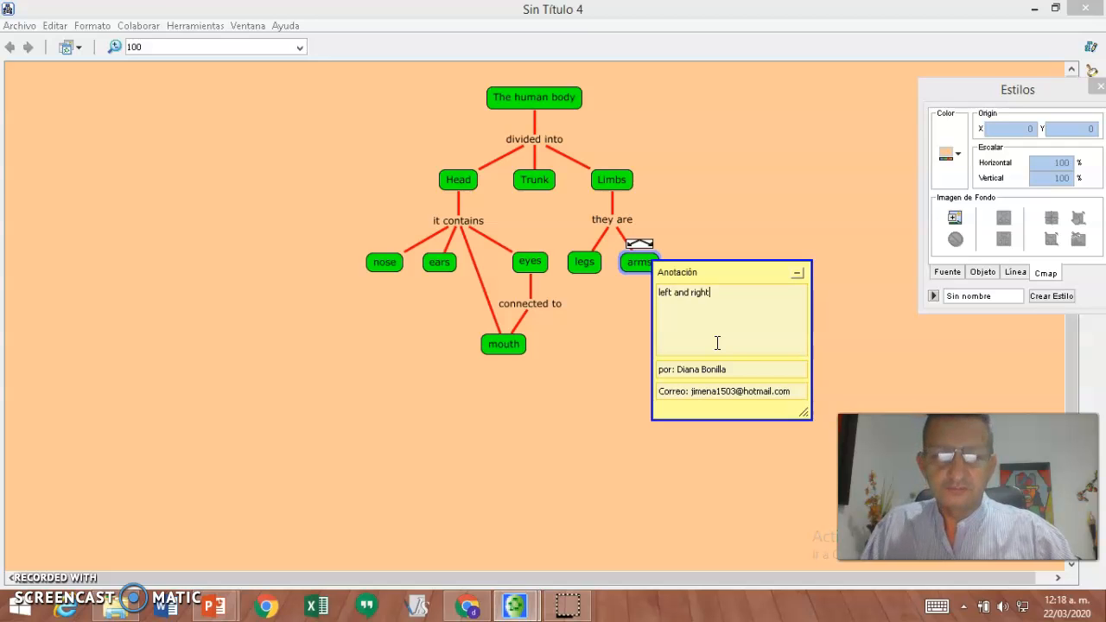
left_click(798, 277)
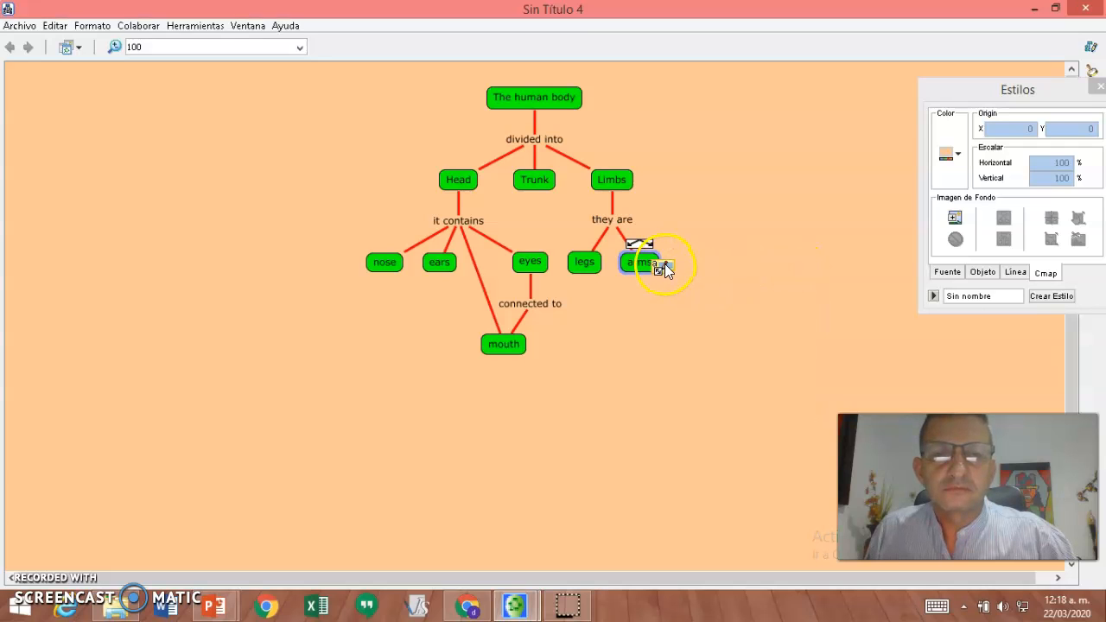
left_click(665, 268)
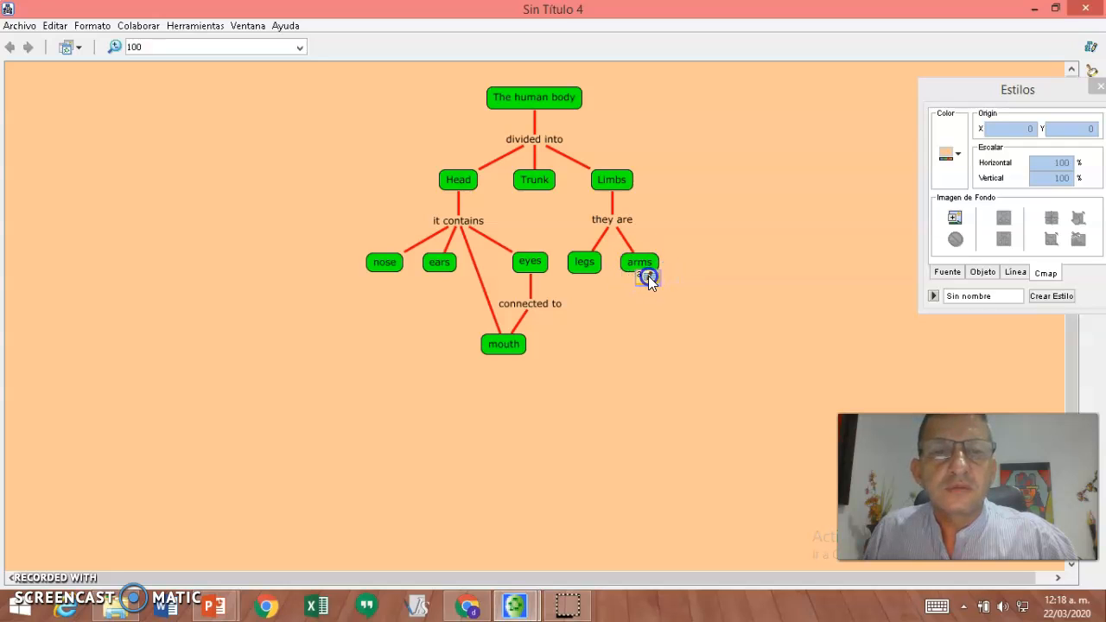
left_click_drag(647, 247, 614, 261)
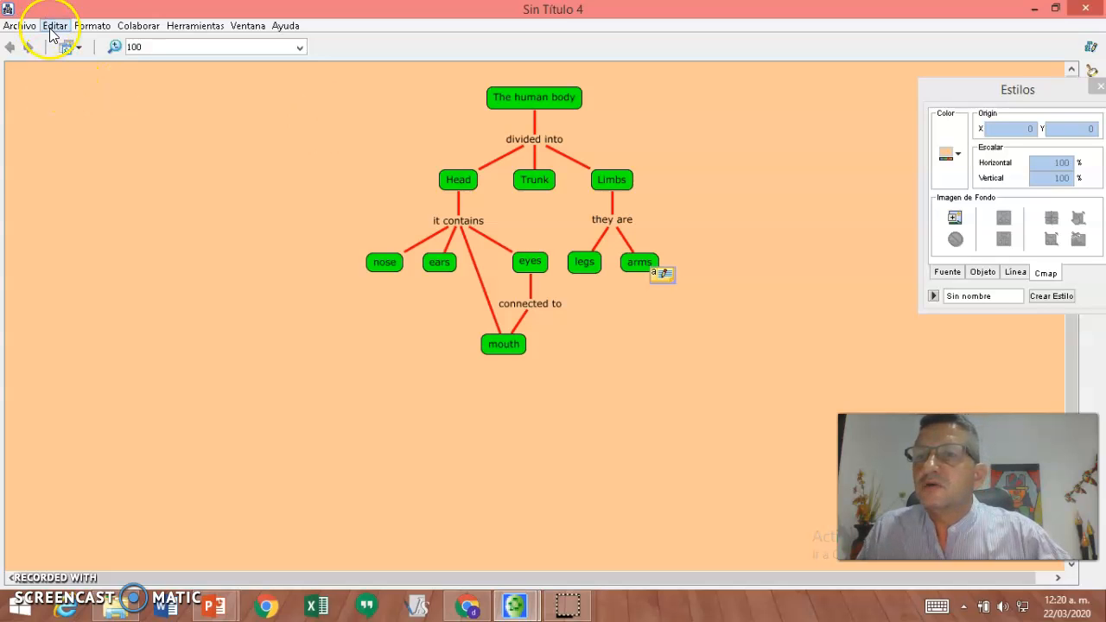
- Save the concept map in Mis Cmaps under the name "The human bady"
left_click(21, 27)
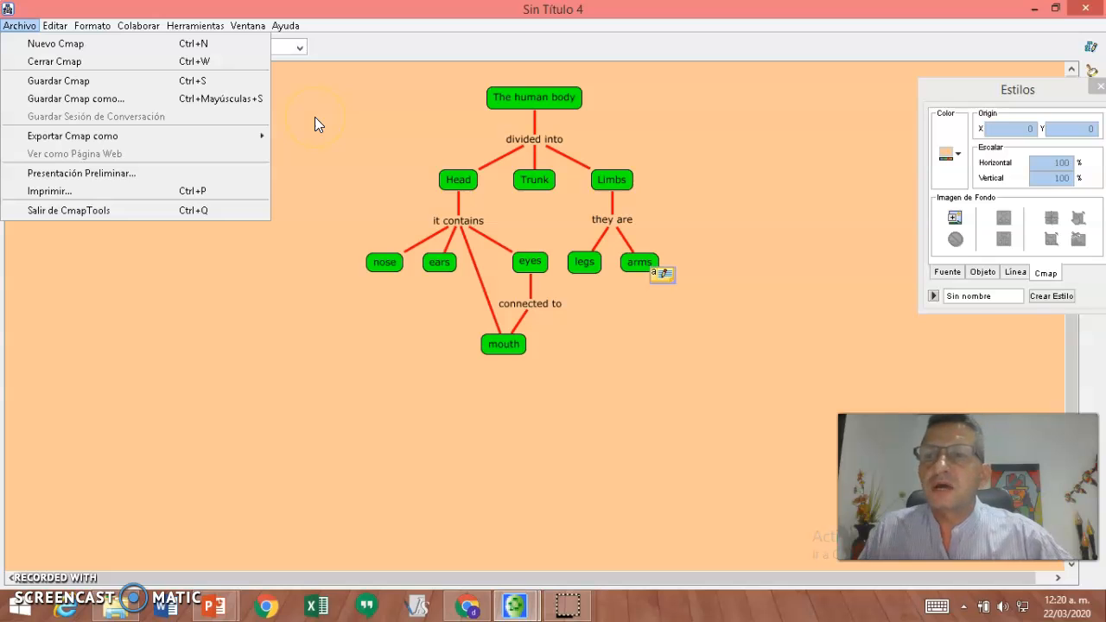
left_click(71, 82)
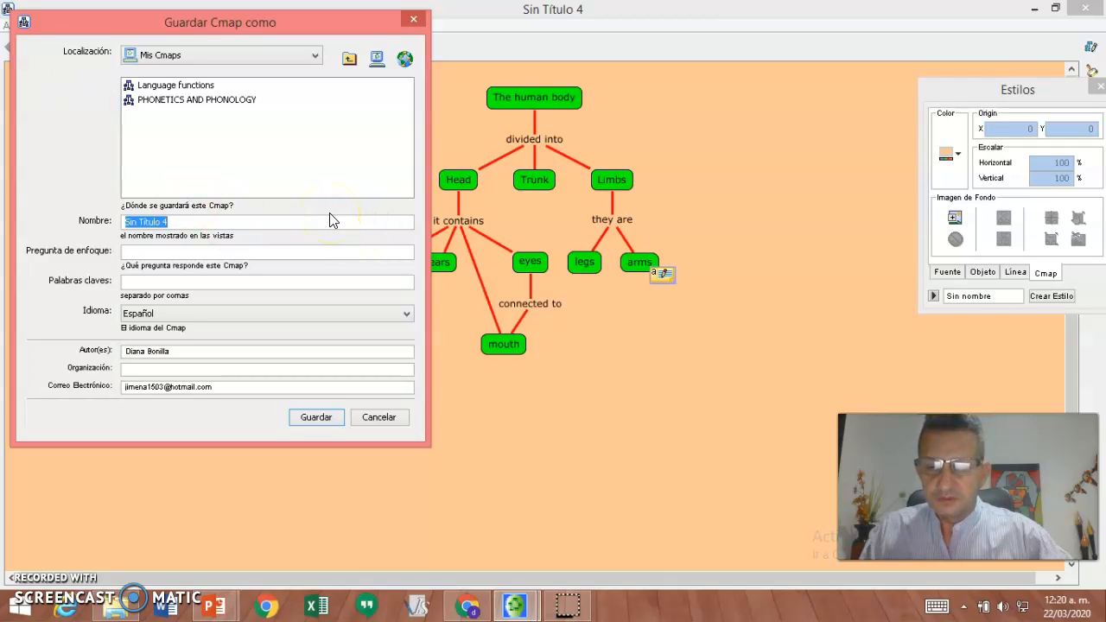
type("The human bad")
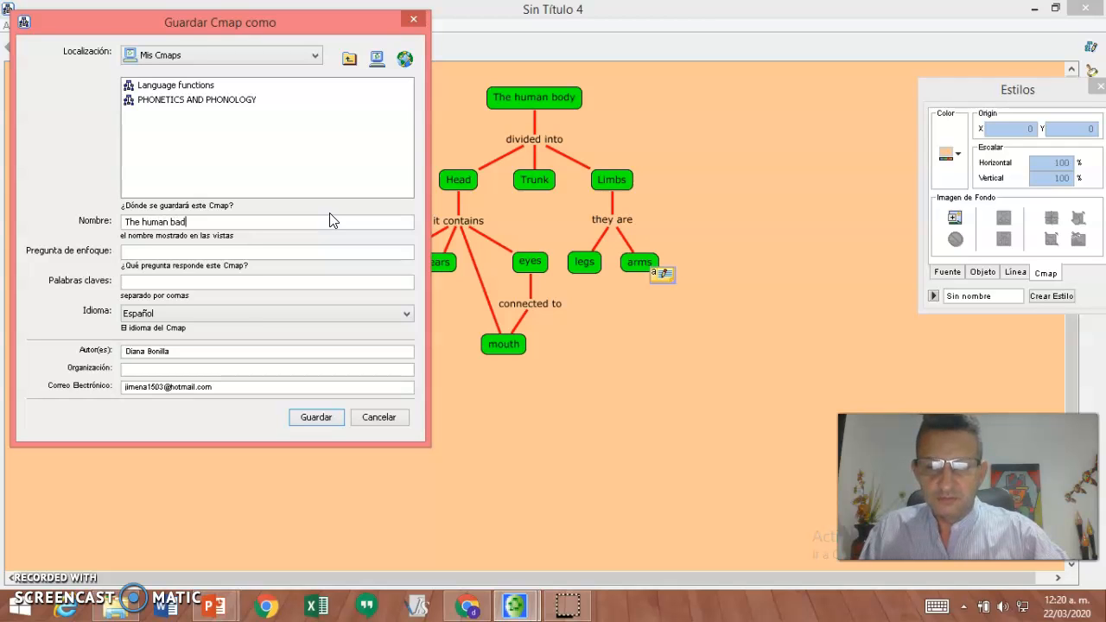
type("y")
left_click(336, 473)
left_click(316, 417)
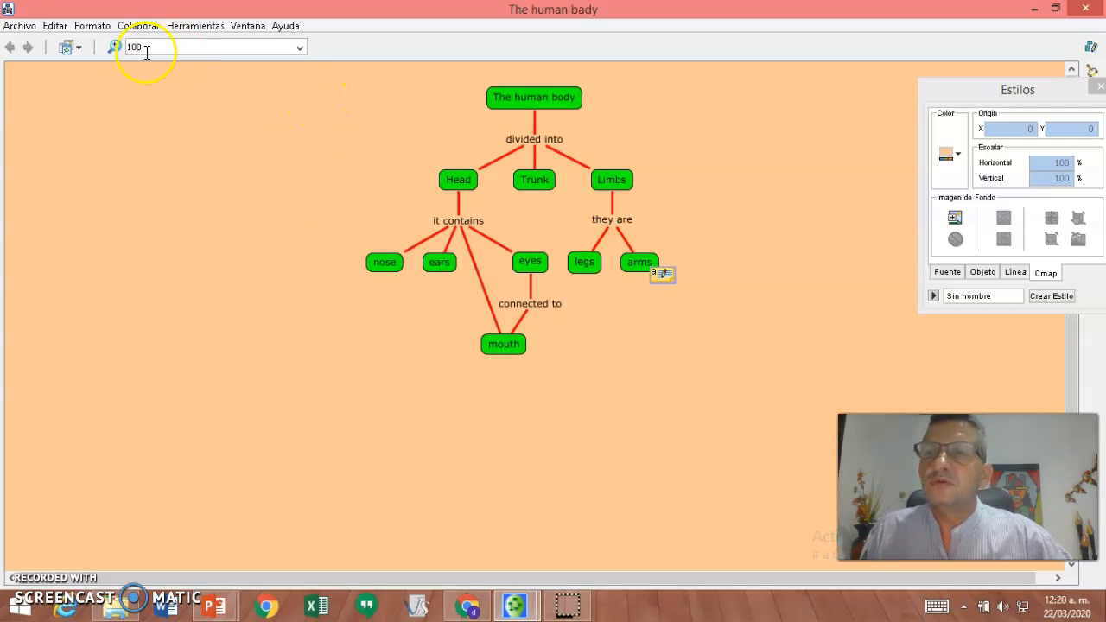
- Export the concept map as a JPEG image named "The human bady" to the Documentos folder
left_click(20, 28)
mouse_move(95, 144)
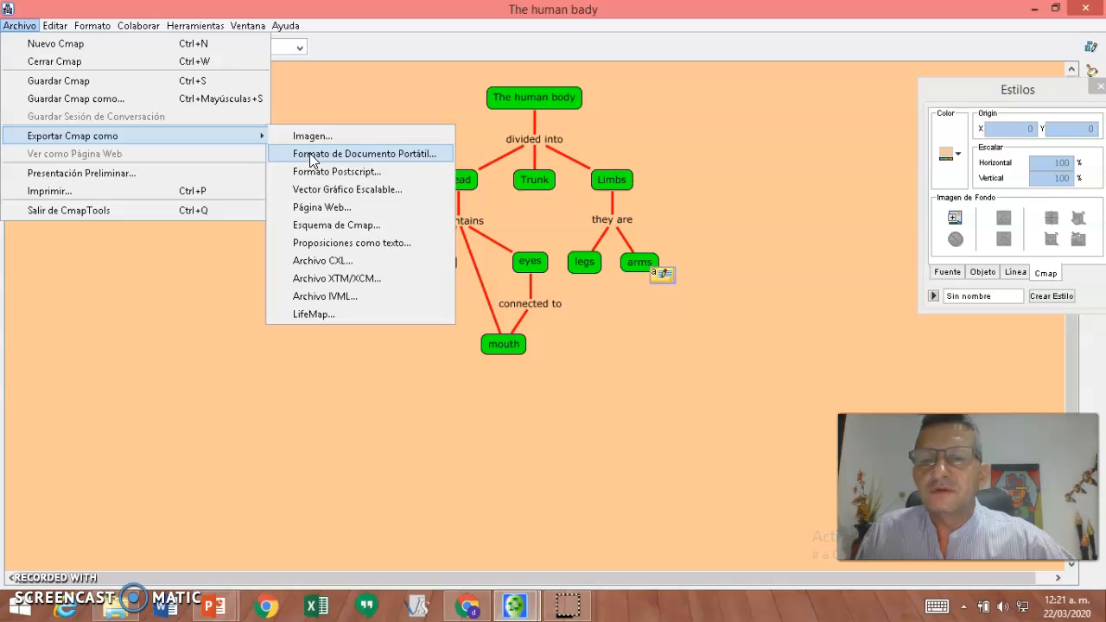
left_click(344, 227)
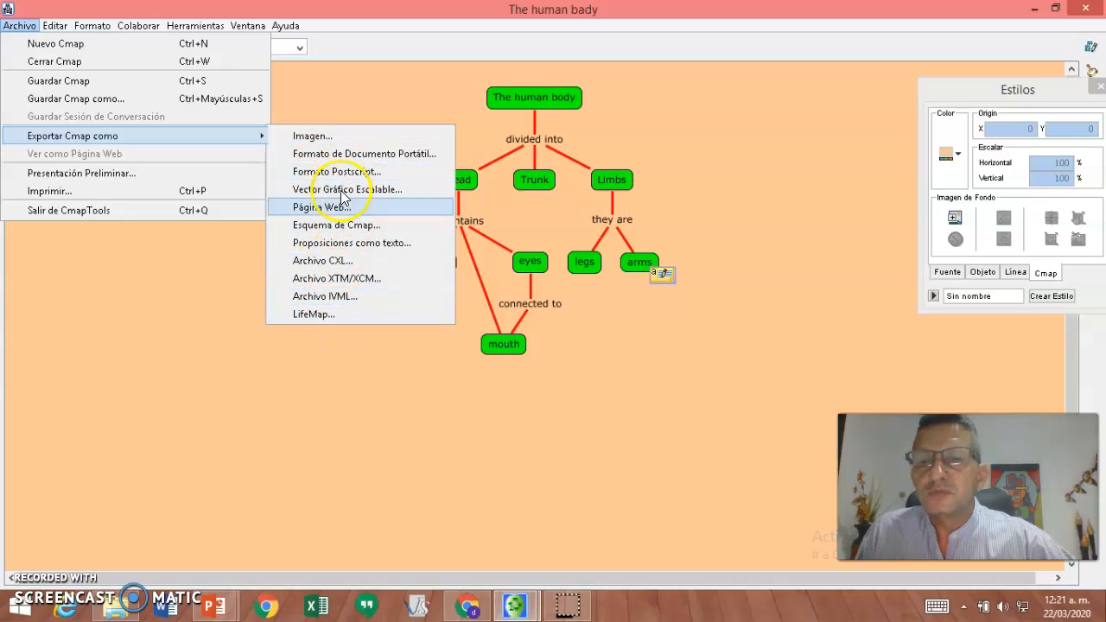
left_click(320, 139)
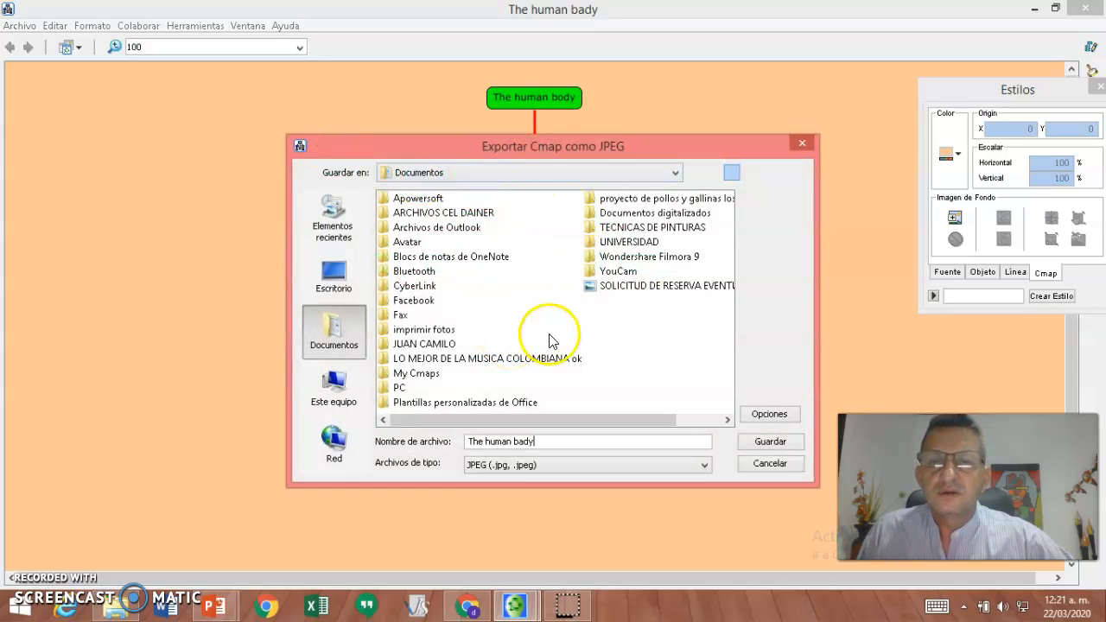
left_click(762, 444)
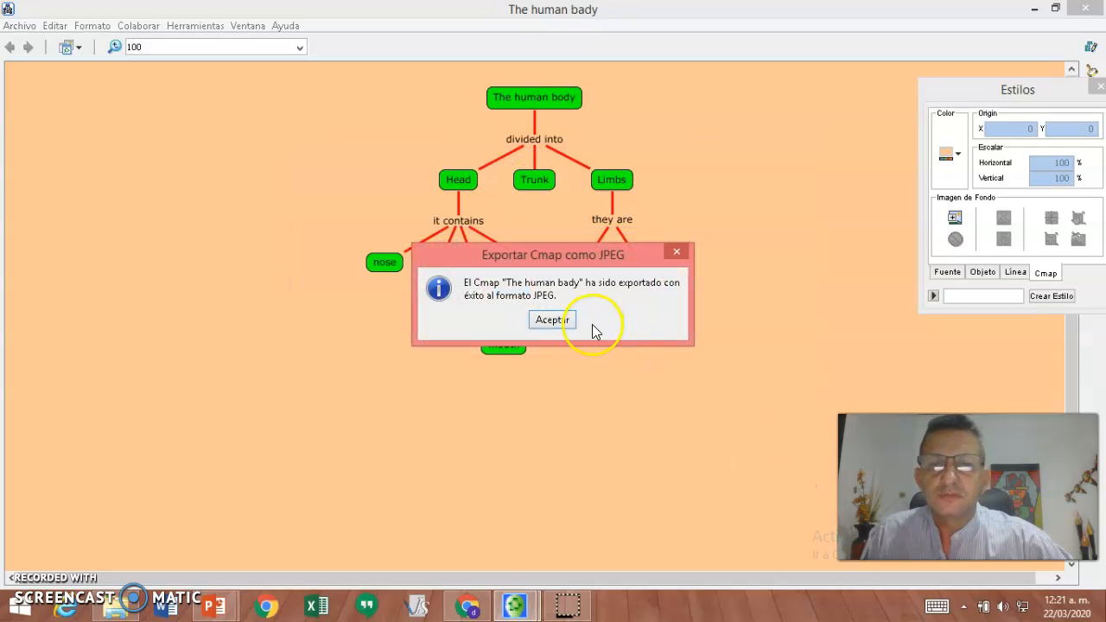
left_click(553, 319)
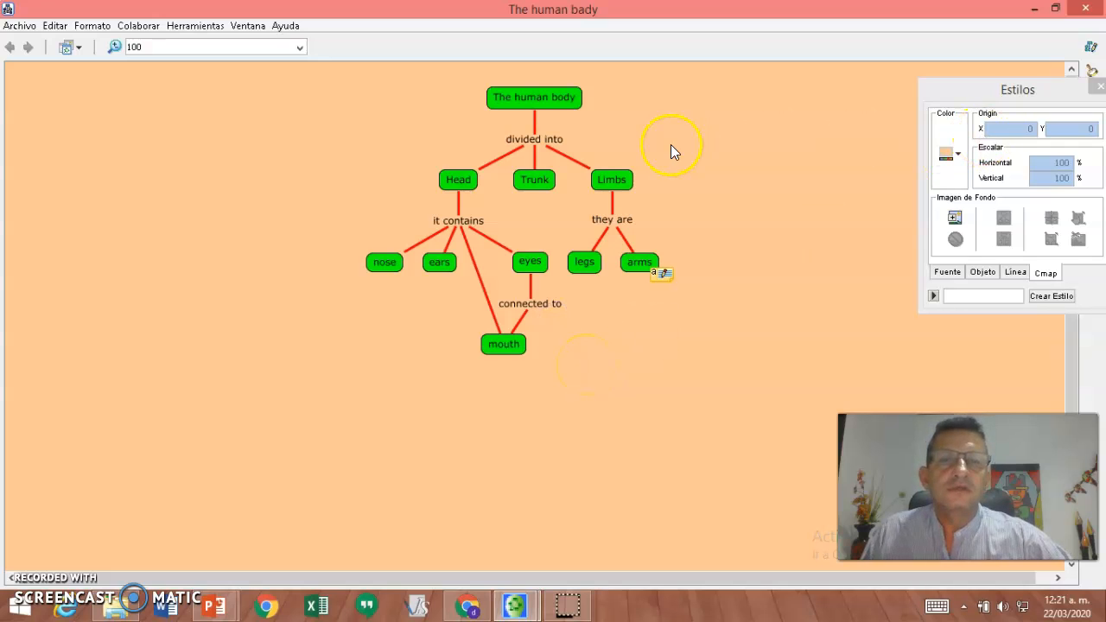
mouse_move(568, 607)
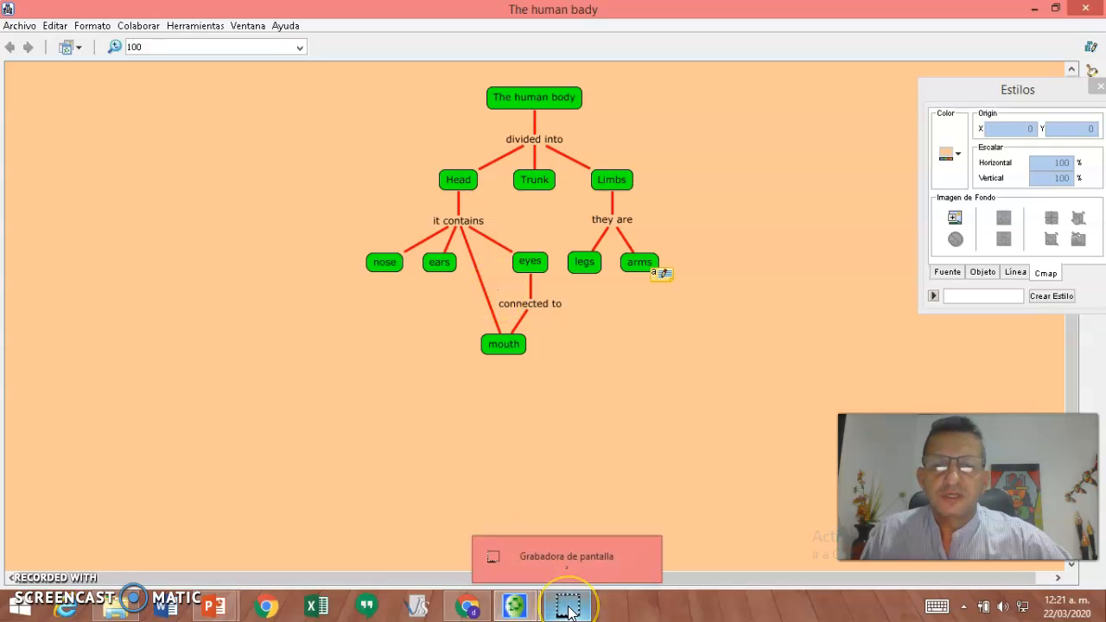
left_click(568, 607)
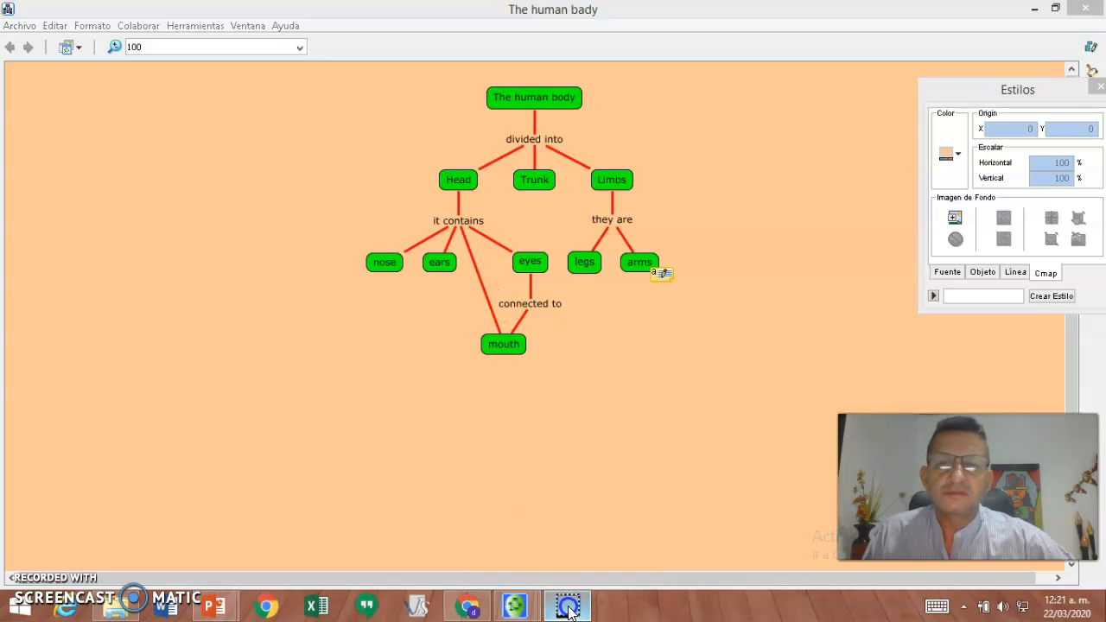